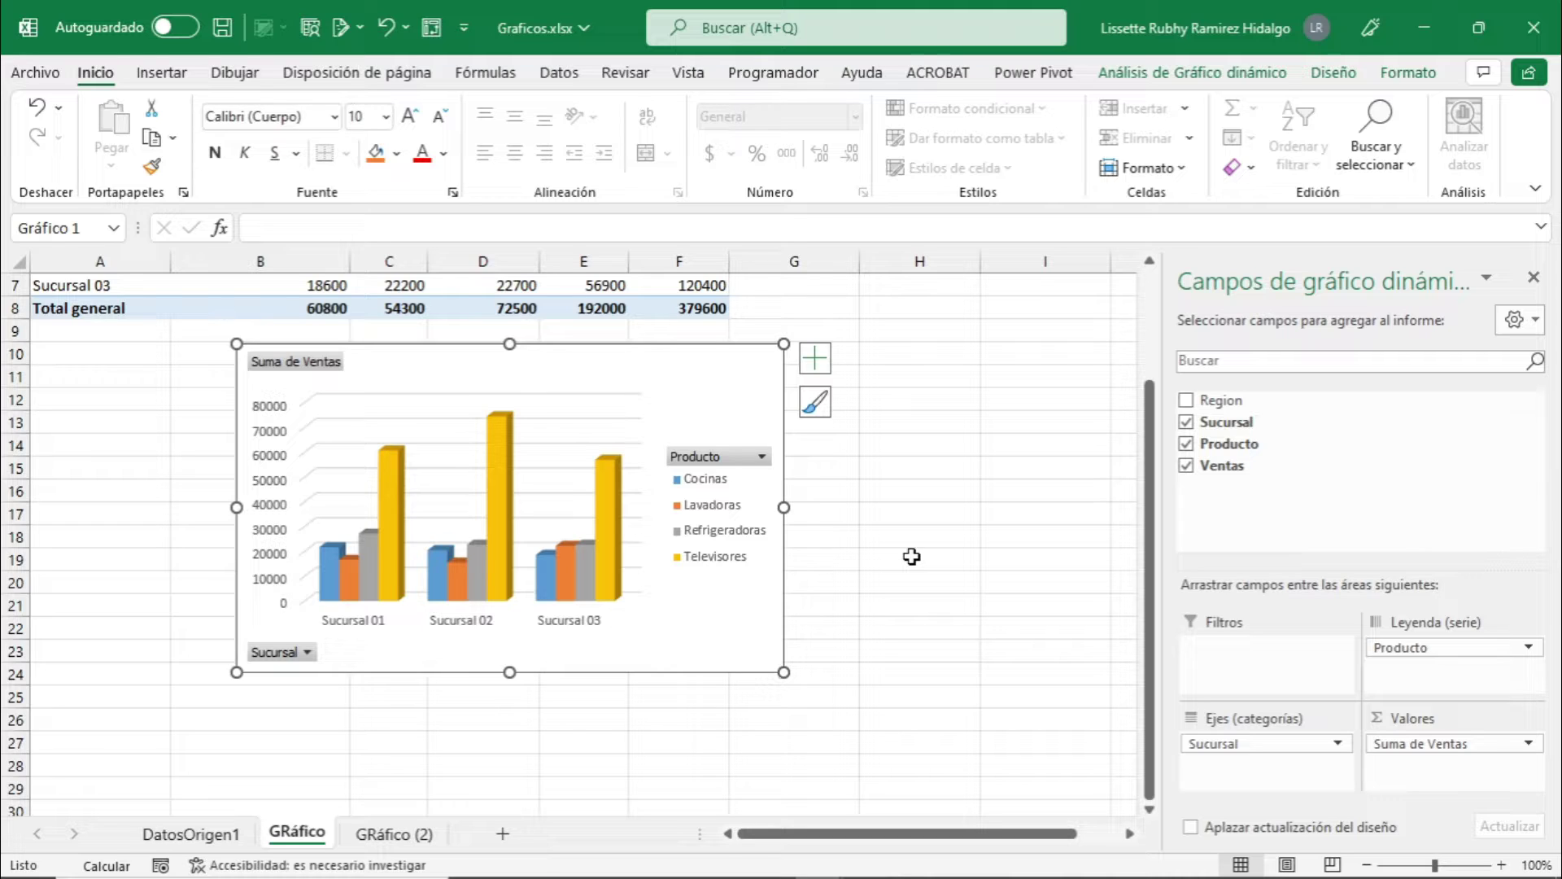
# - Examine the sales pivot table and its 3D column chart by branch and product on the GRáfico sheet
pyautogui.scroll(2, 912, 555)
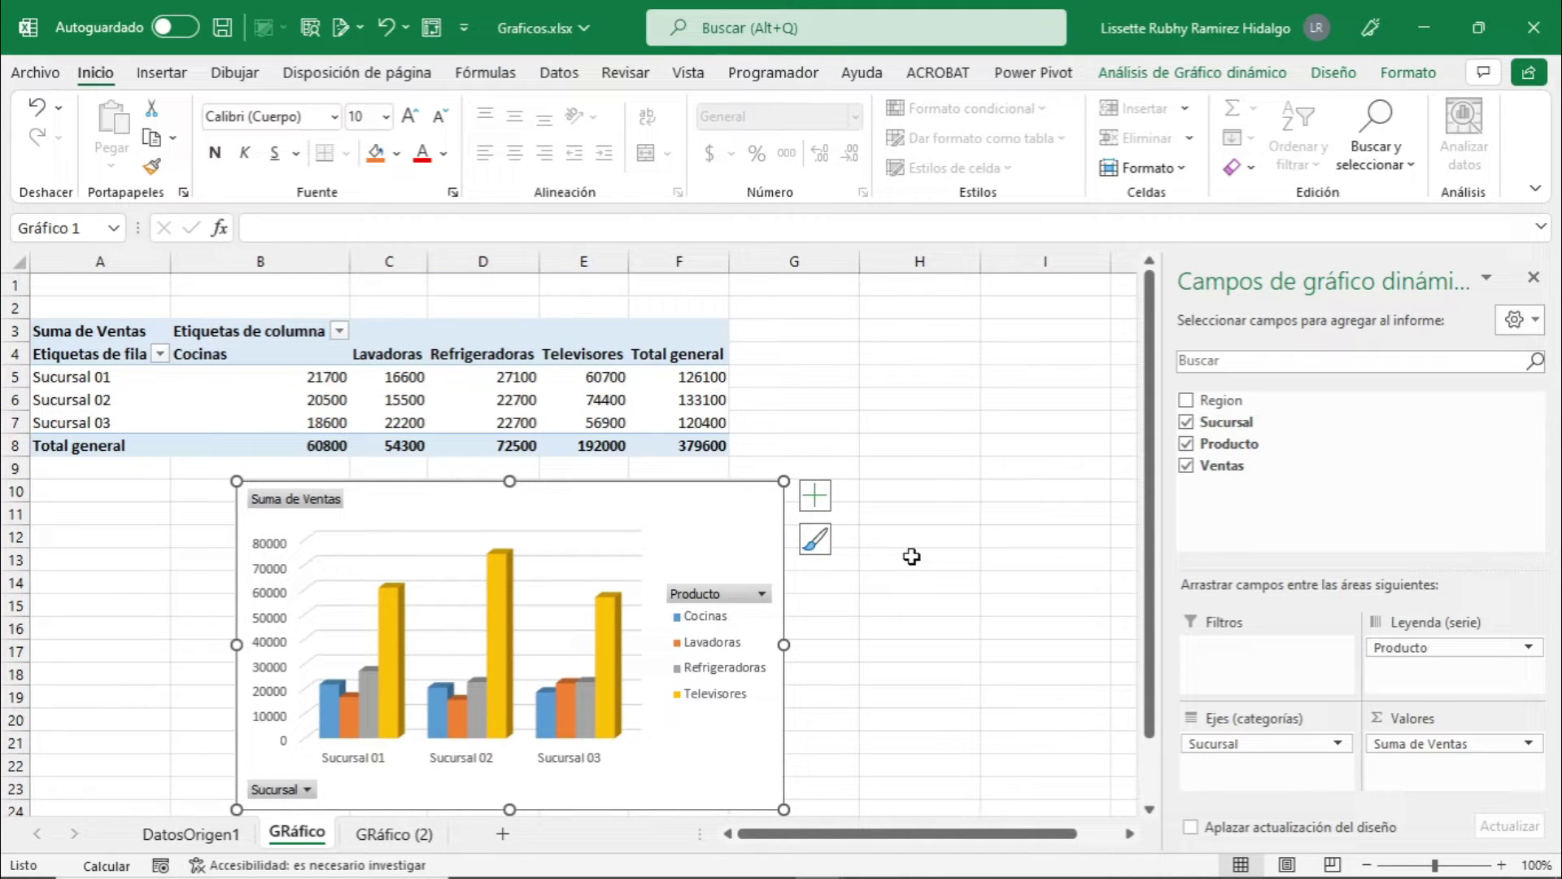
pyautogui.scroll(-1, 911, 556)
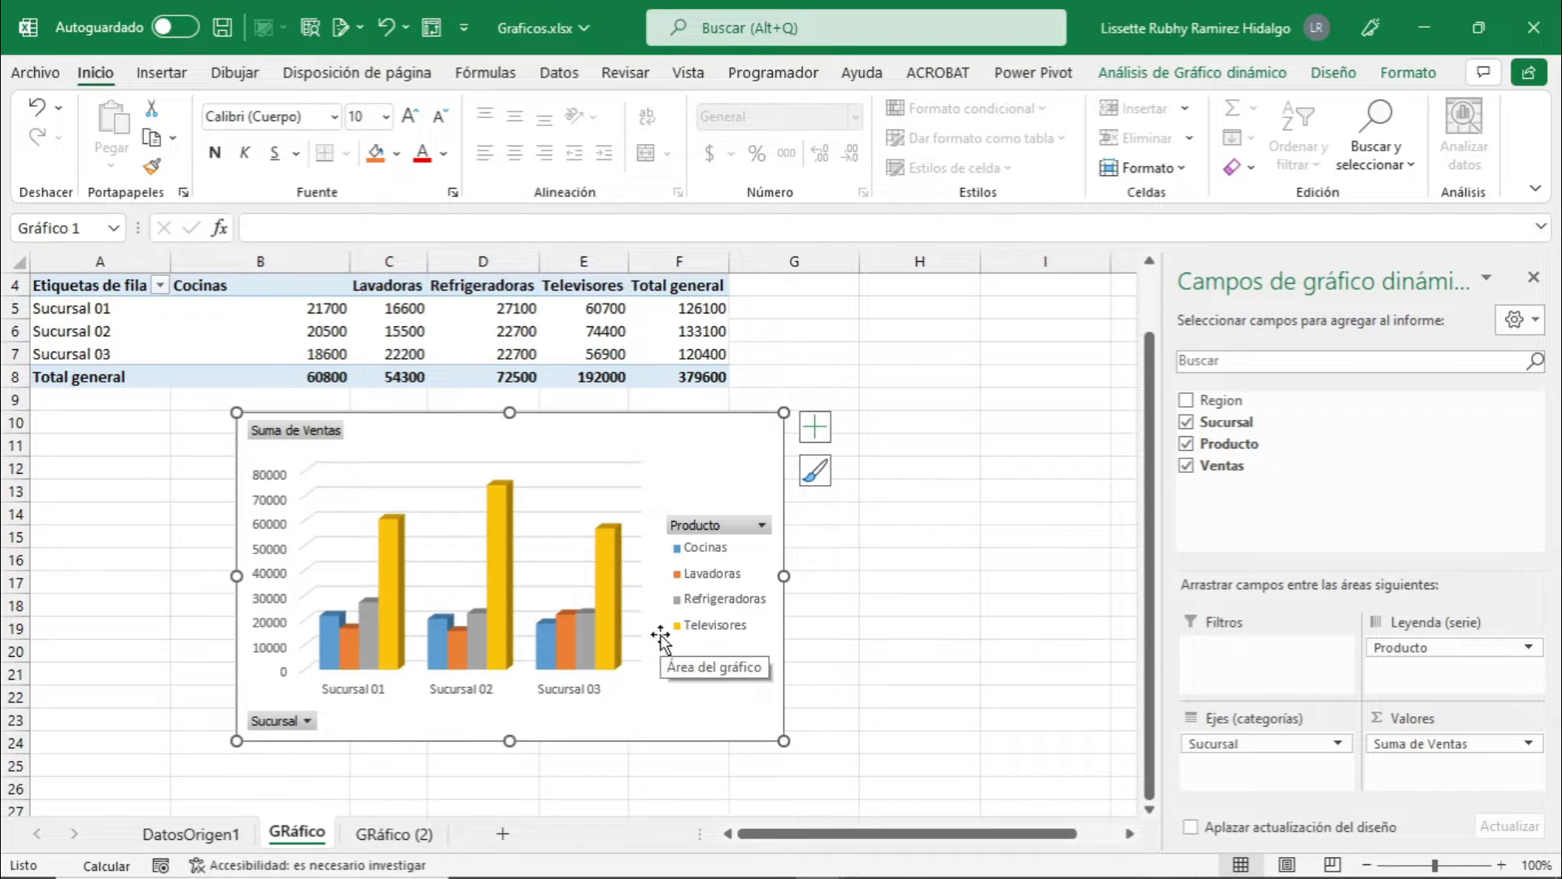
pyautogui.scroll(1, 661, 640)
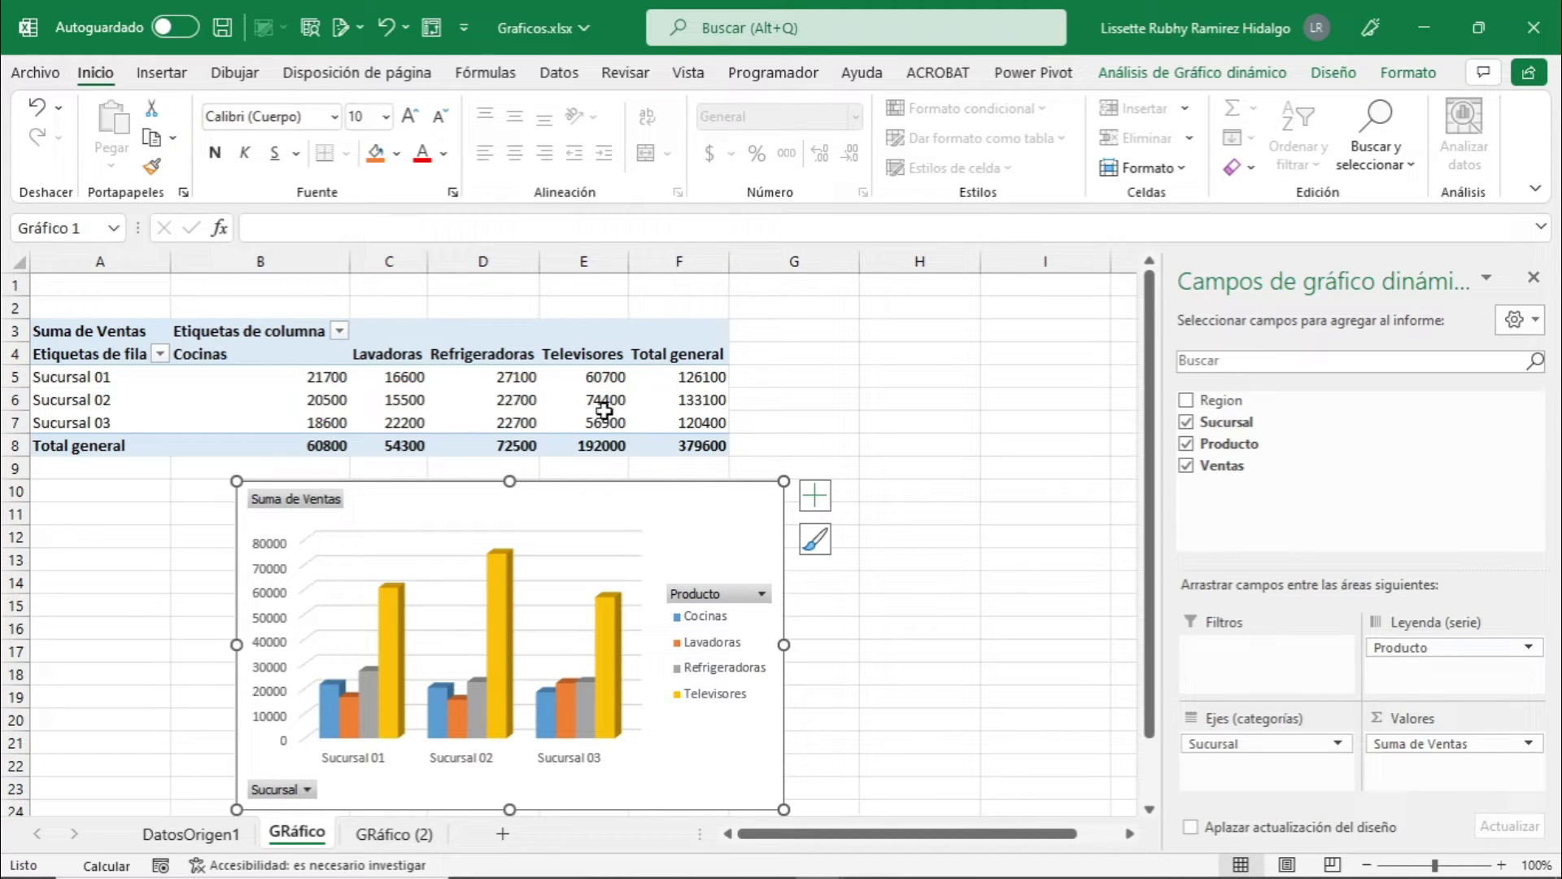
pyautogui.moveTo(602, 411)
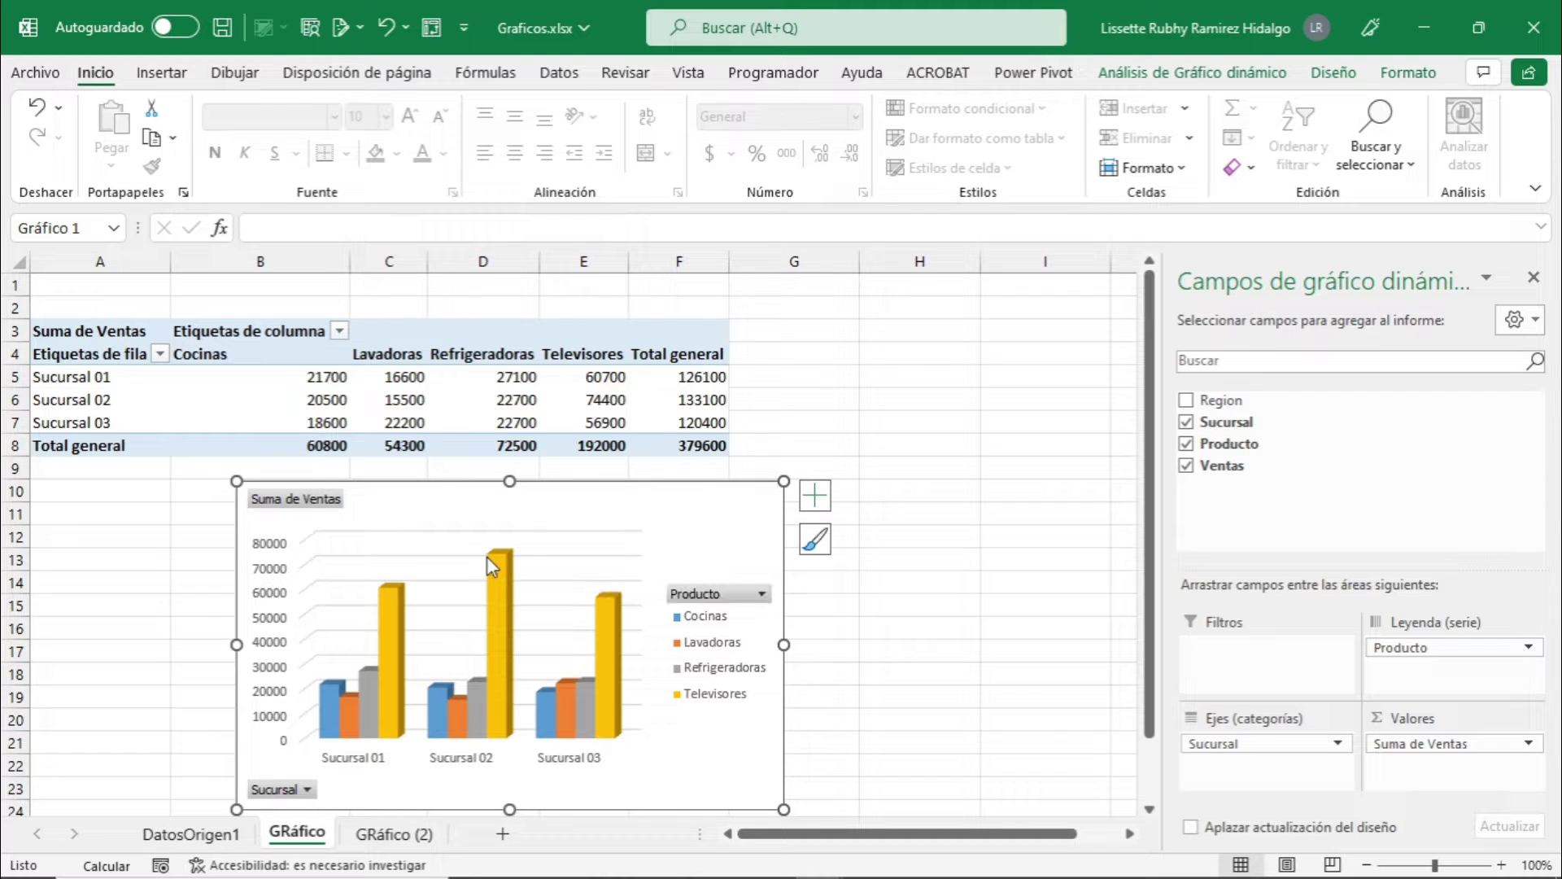
pyautogui.click(696, 521)
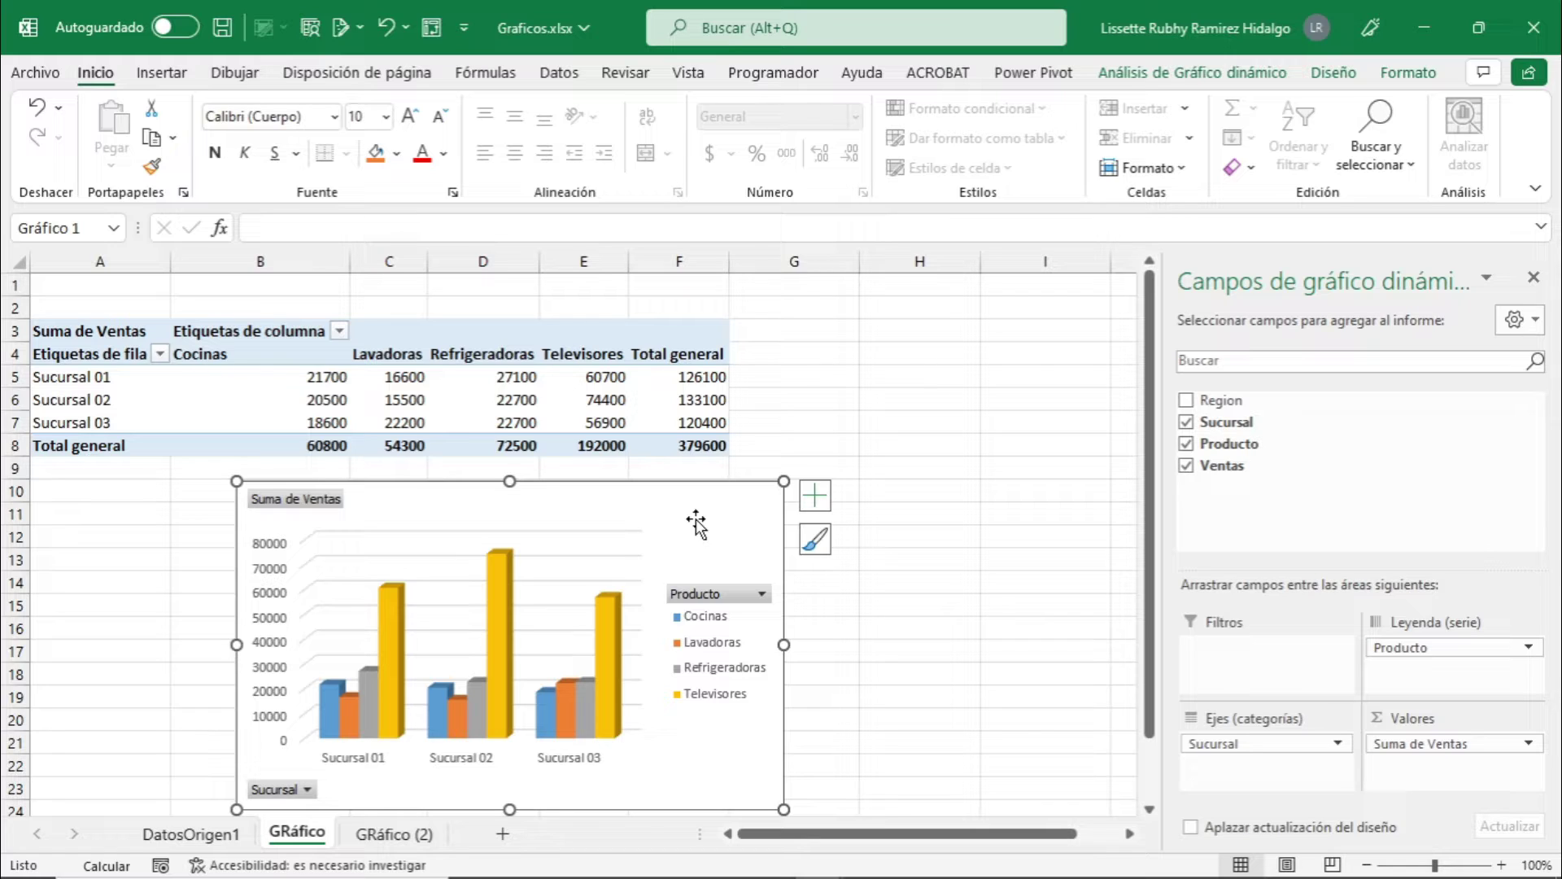
pyautogui.moveTo(522, 411)
pyautogui.scroll(-1, 907, 537)
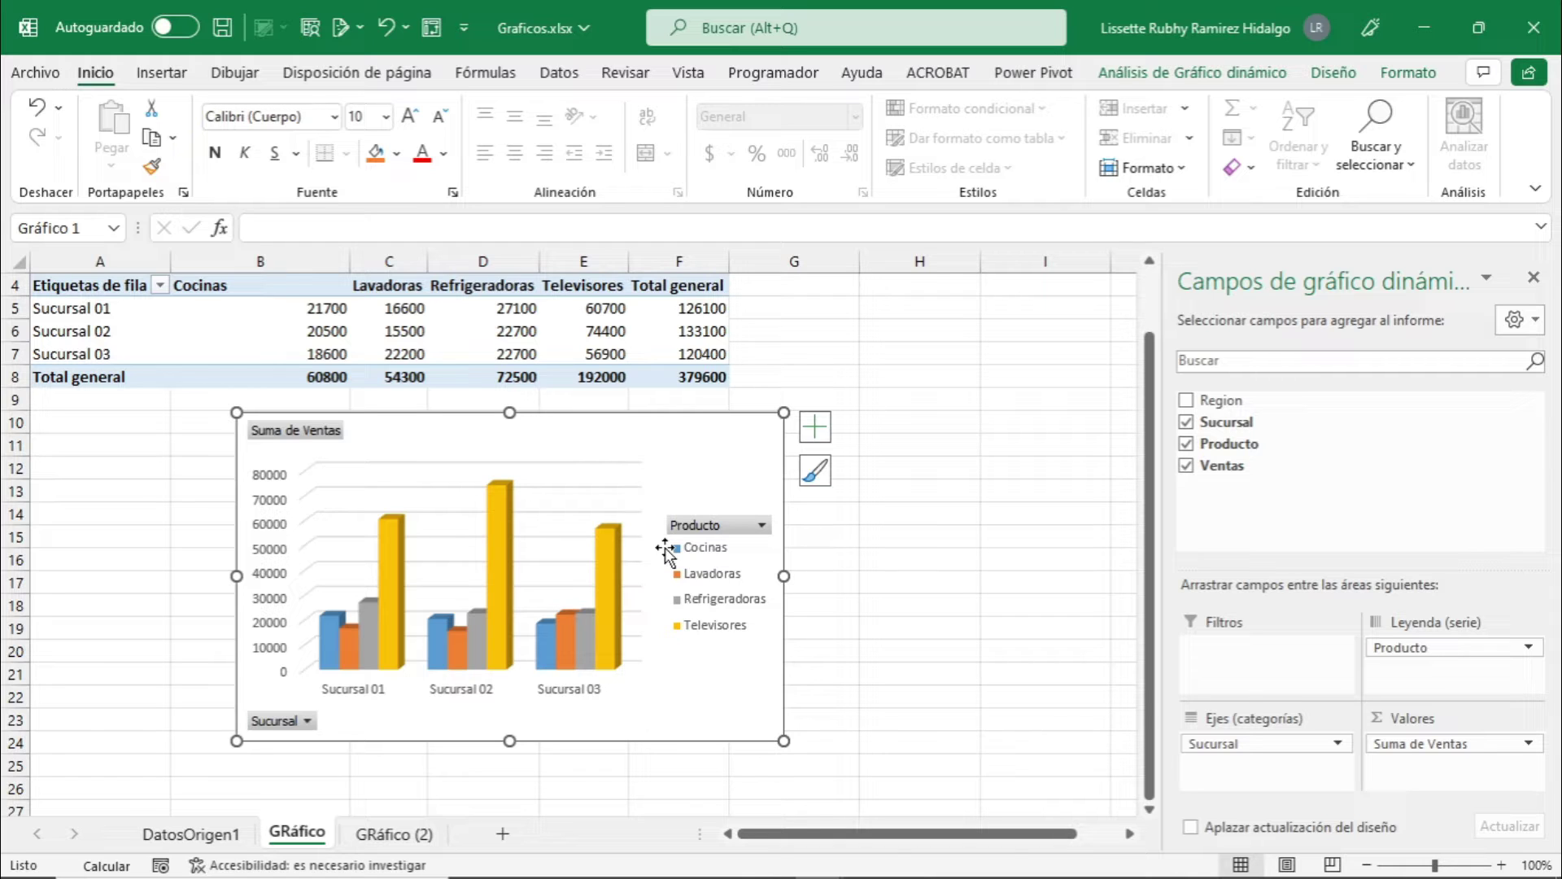
pyautogui.scroll(1, 665, 549)
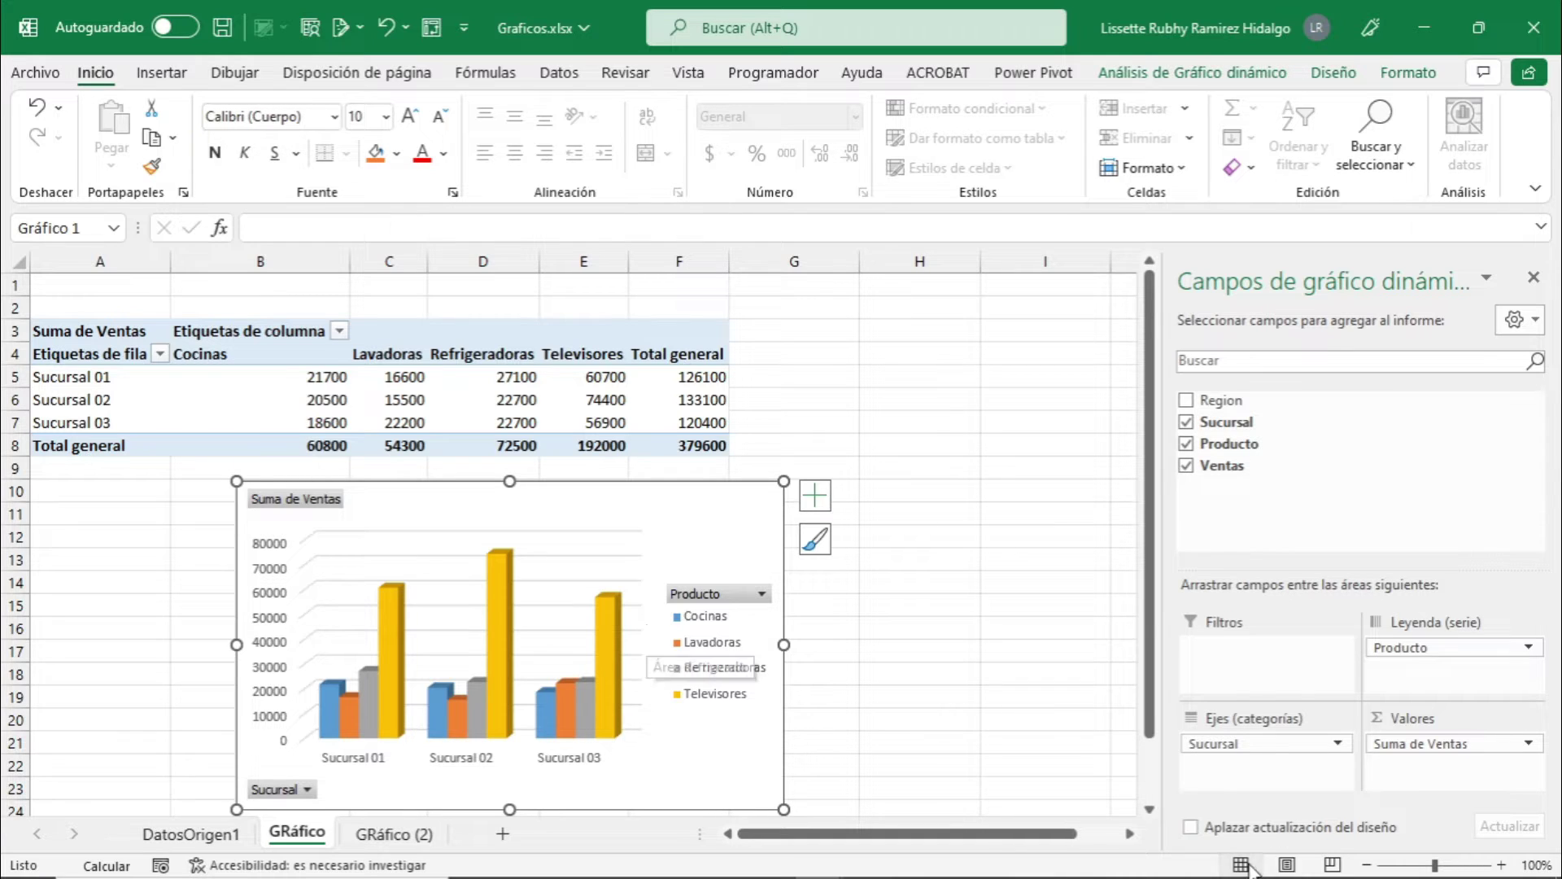
# - Try Region as a report filter on the pivot chart, remove it again, and select a cell in the pivot table
pyautogui.moveTo(1220, 400); pyautogui.dragTo(1246, 647)
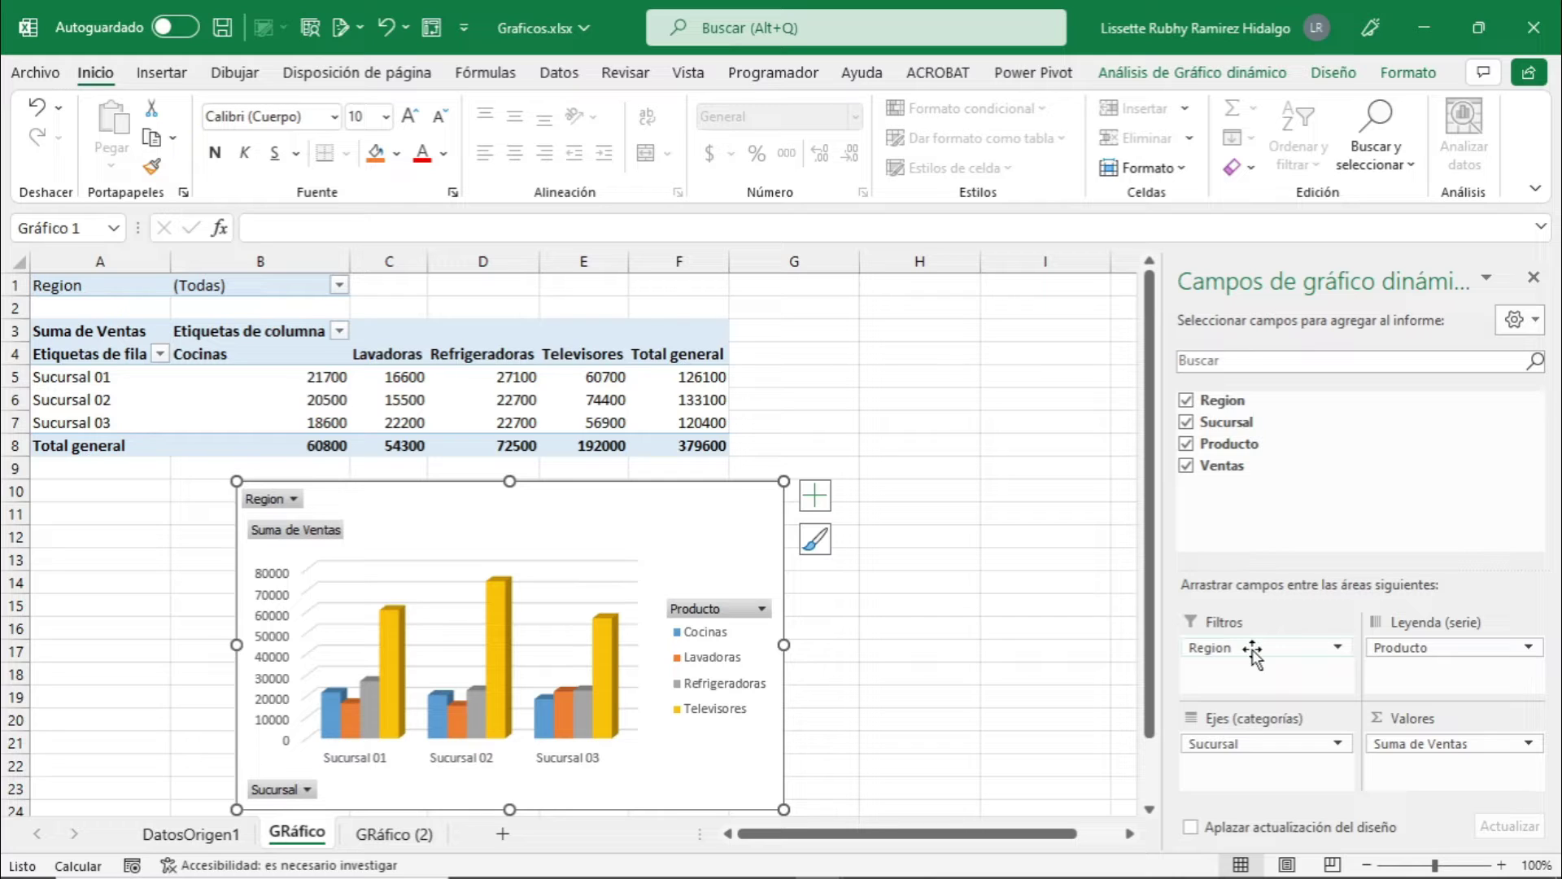
pyautogui.moveTo(1252, 651); pyautogui.dragTo(1116, 632)
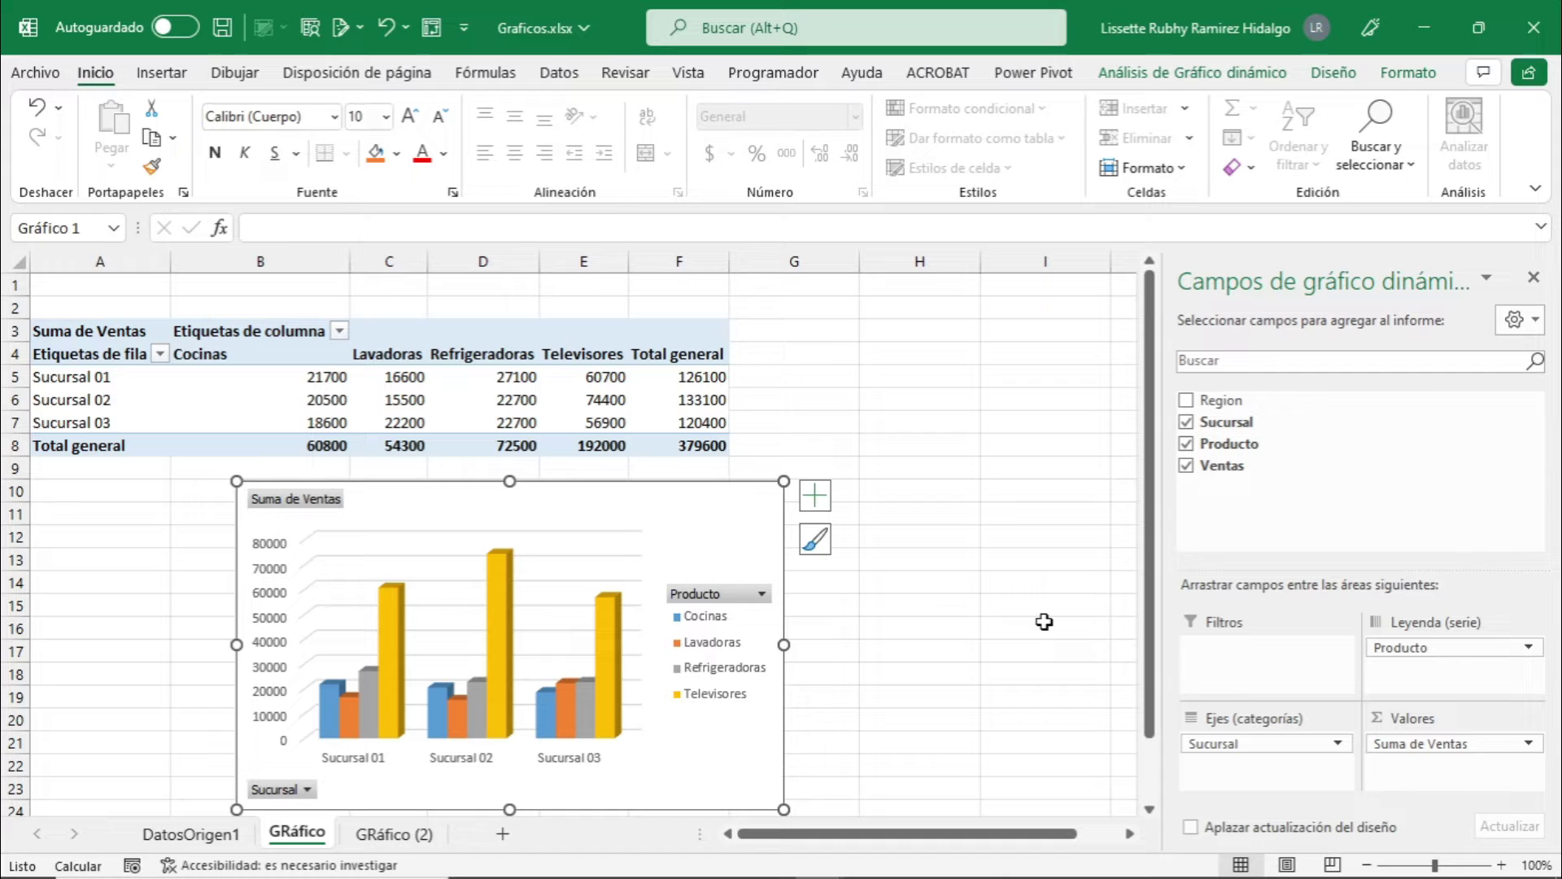
pyautogui.click(537, 399)
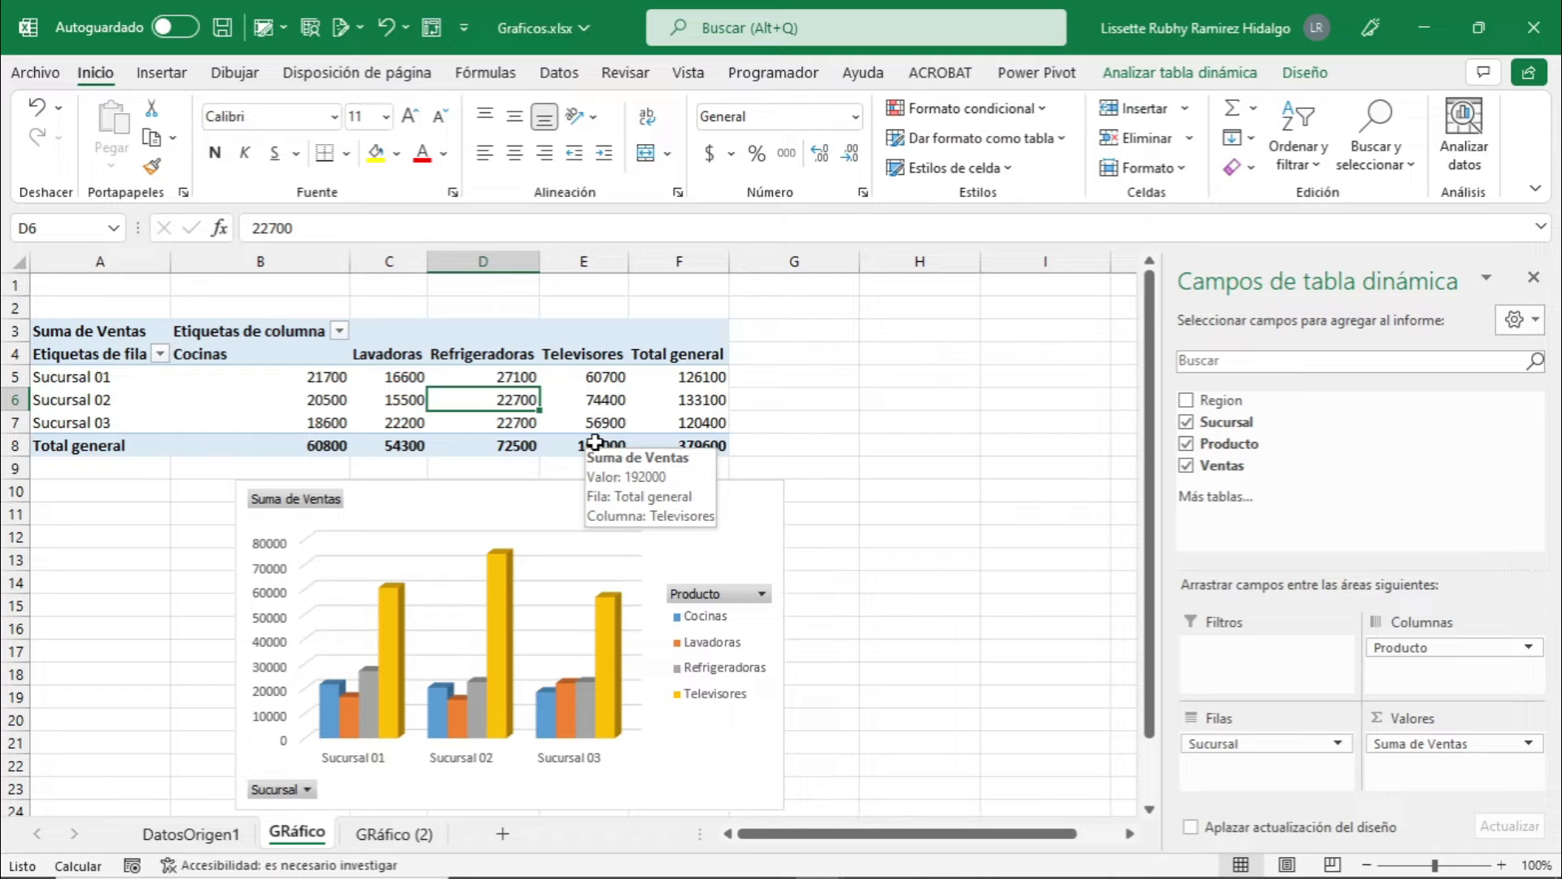
# - Convert the source range A2:D62 on the DatosOrigen1 sheet into a table with headers
pyautogui.click(192, 835)
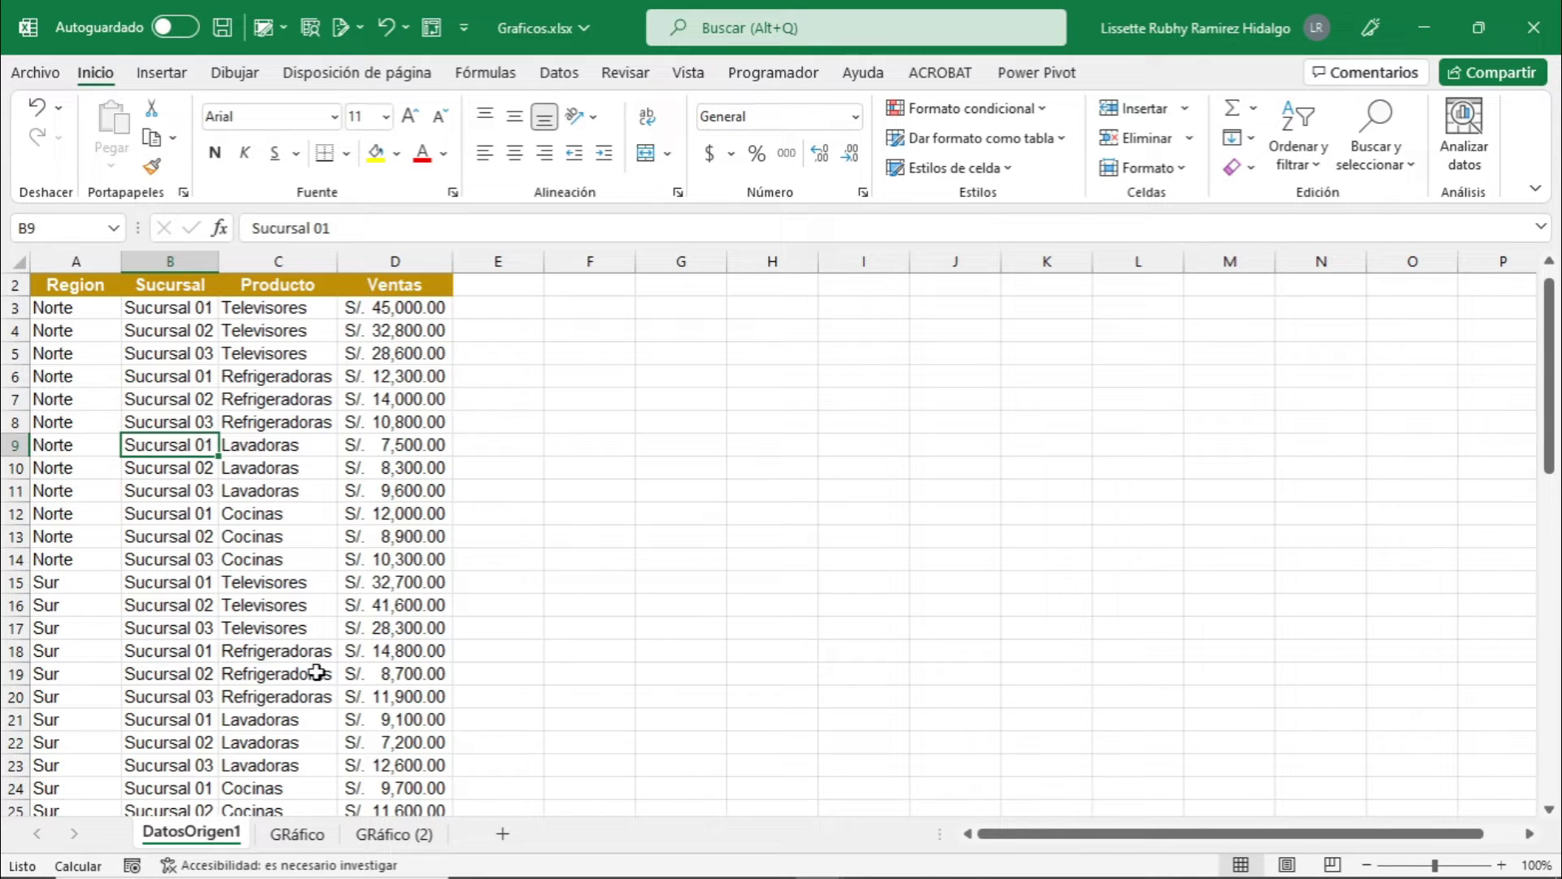
pyautogui.click(328, 579)
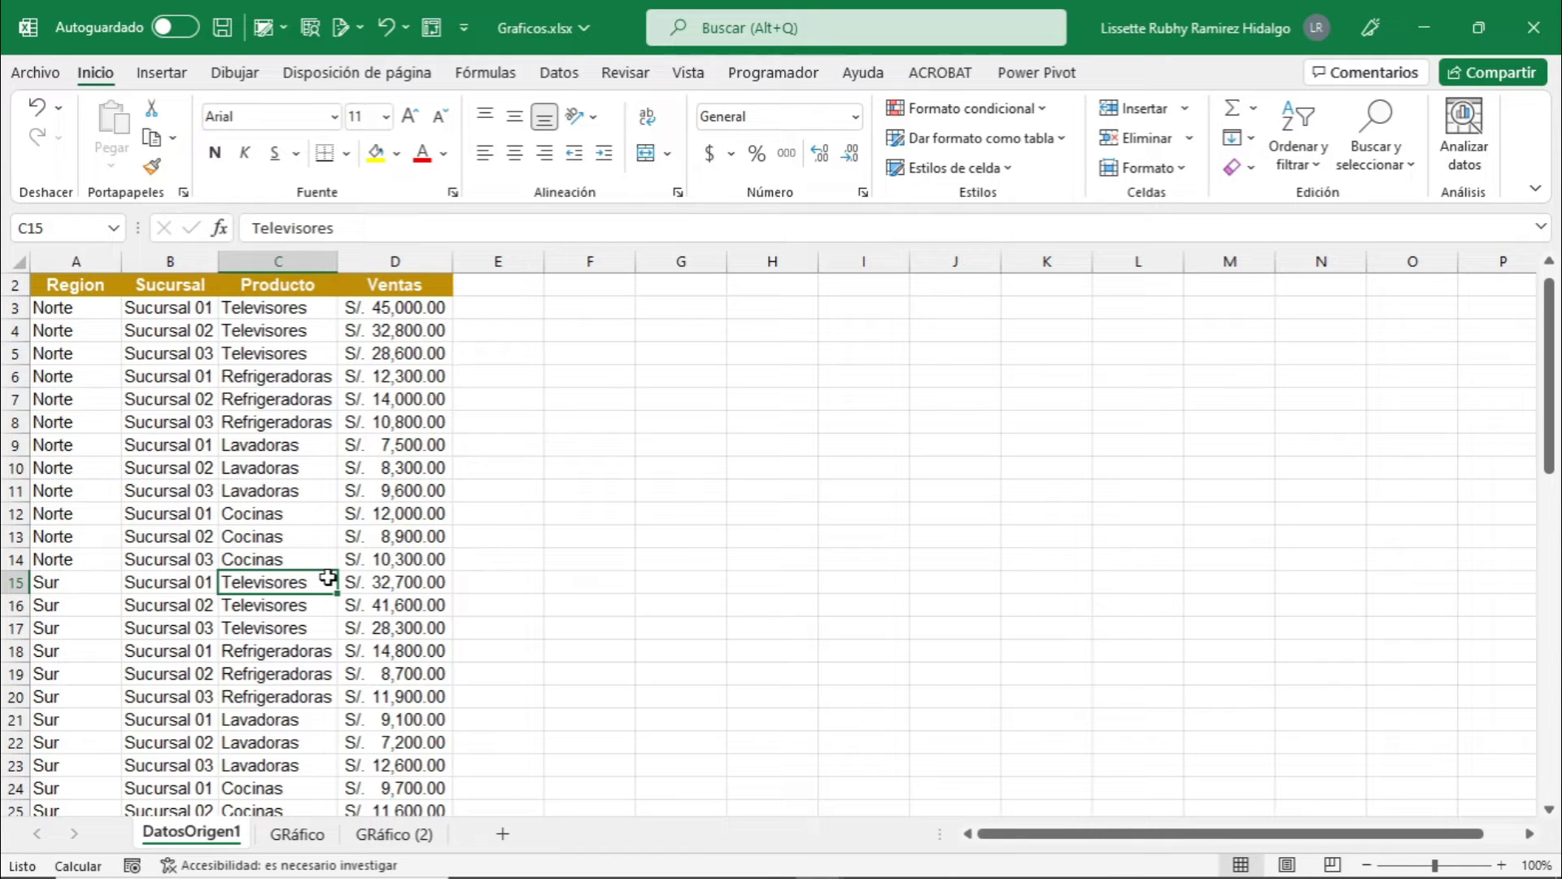
pyautogui.click(285, 490)
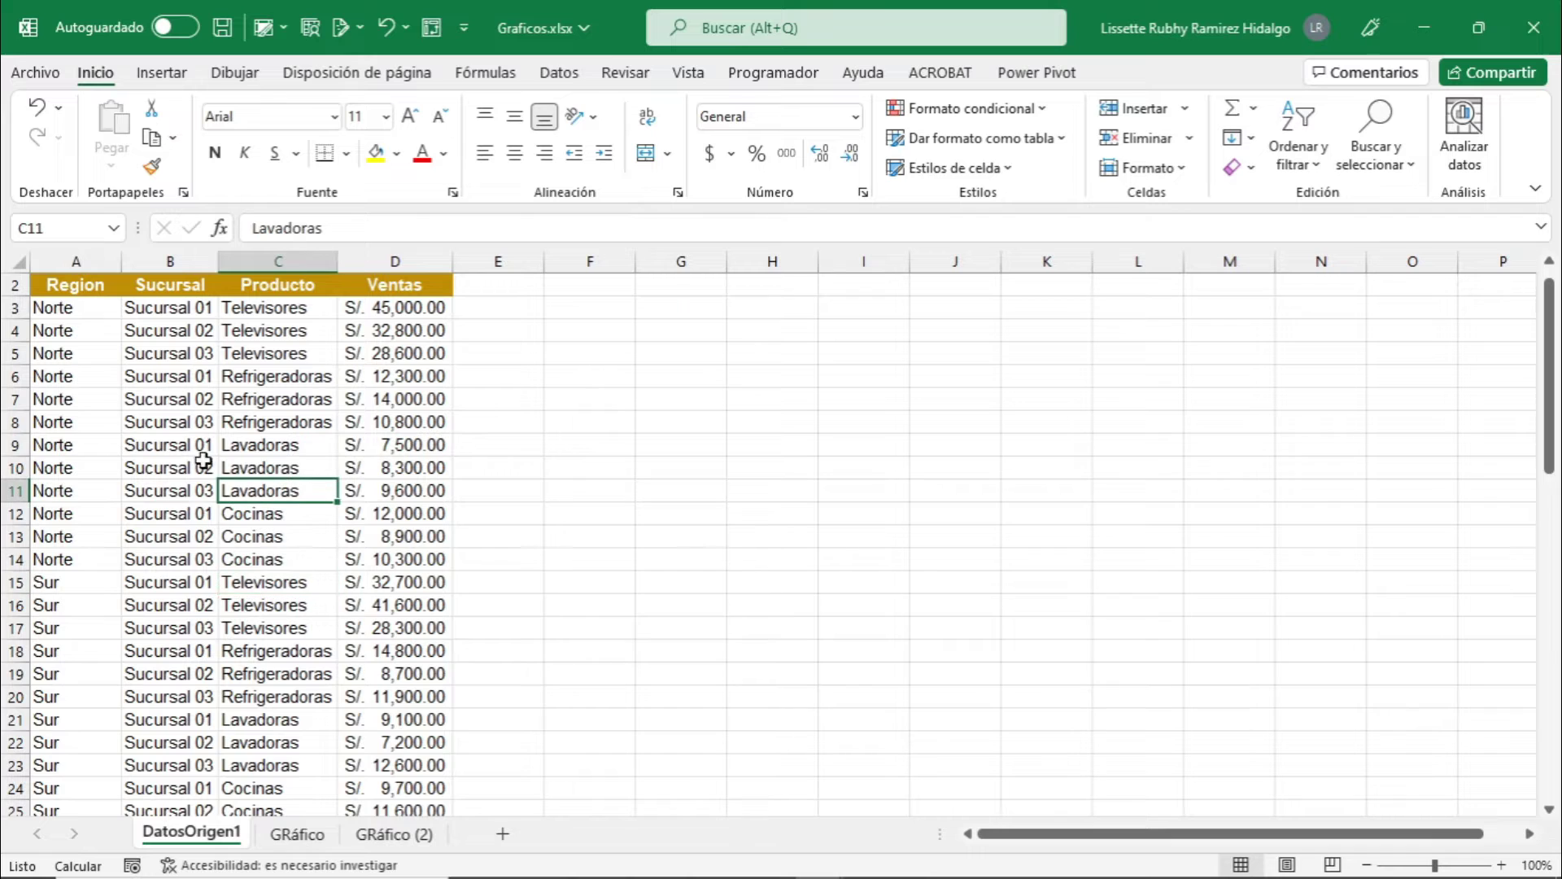
pyautogui.click(223, 584)
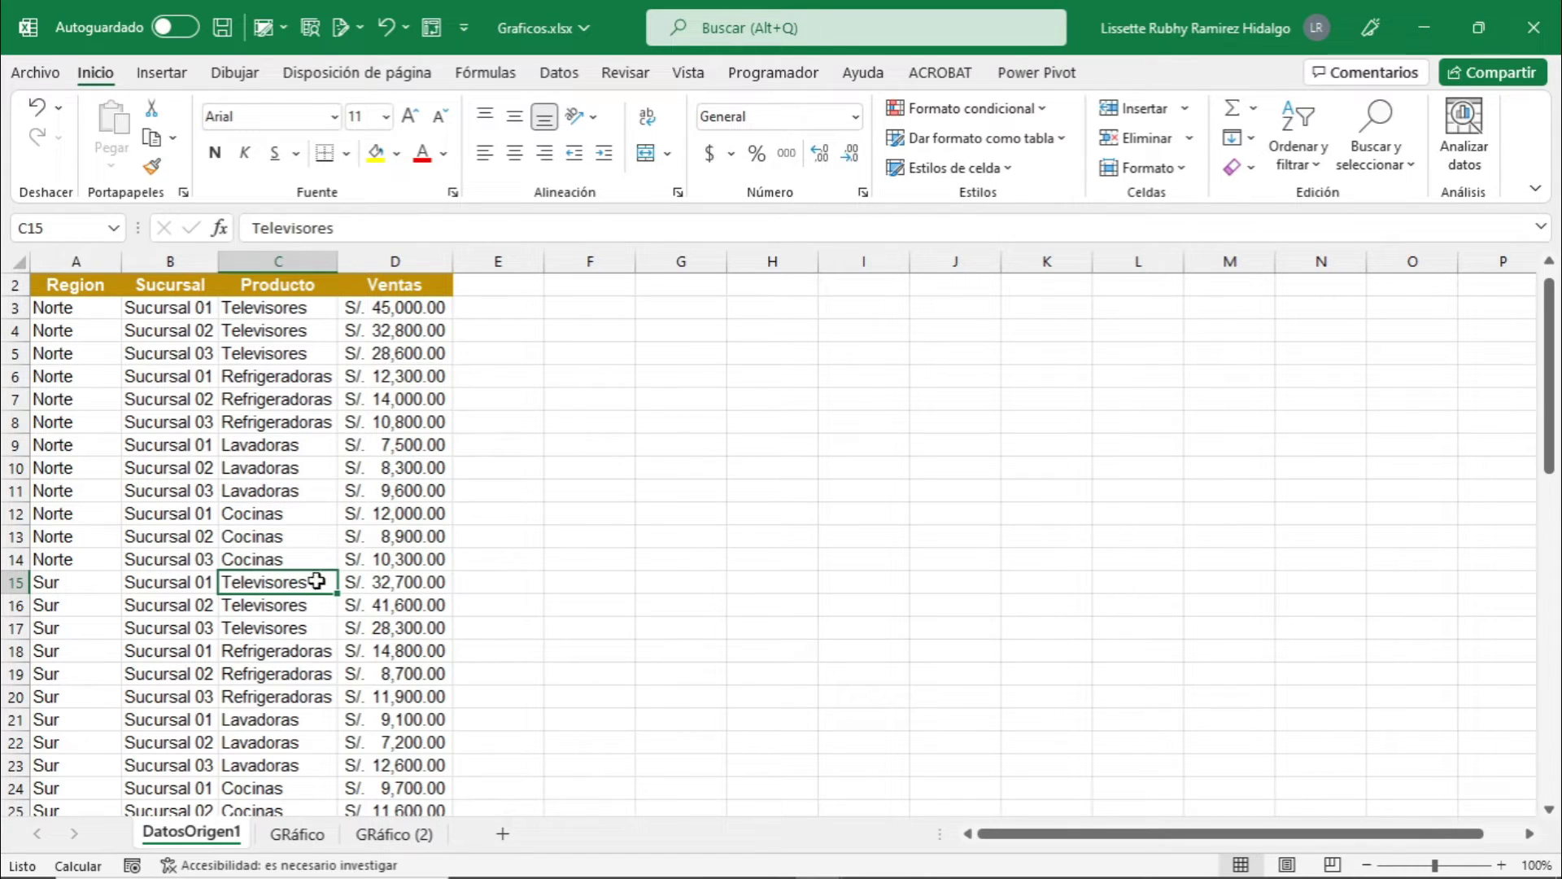
pyautogui.click(261, 472)
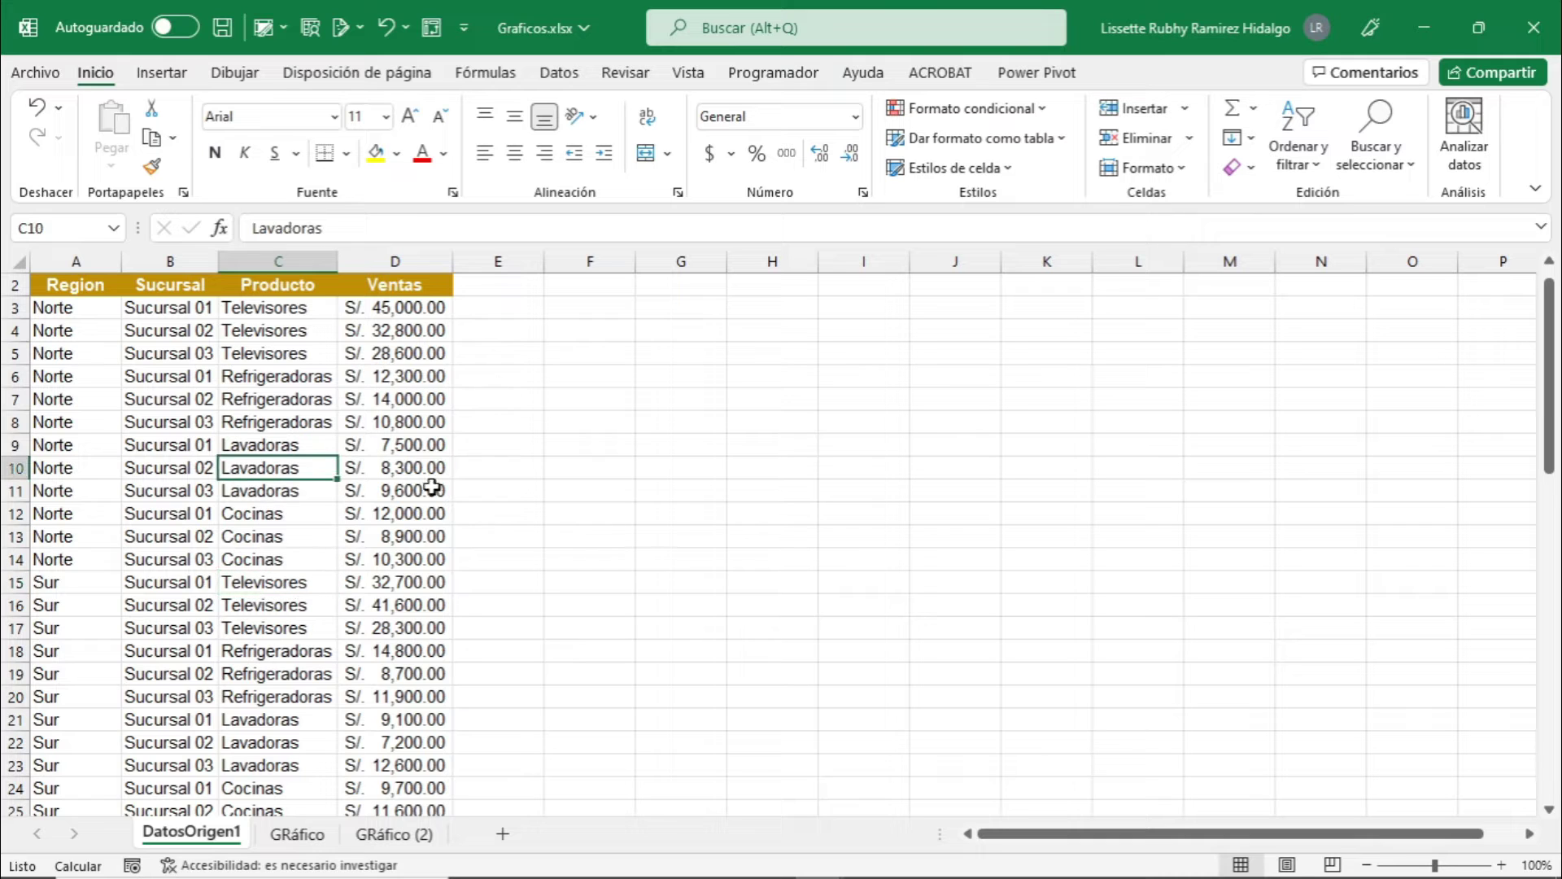
pyautogui.click(177, 79)
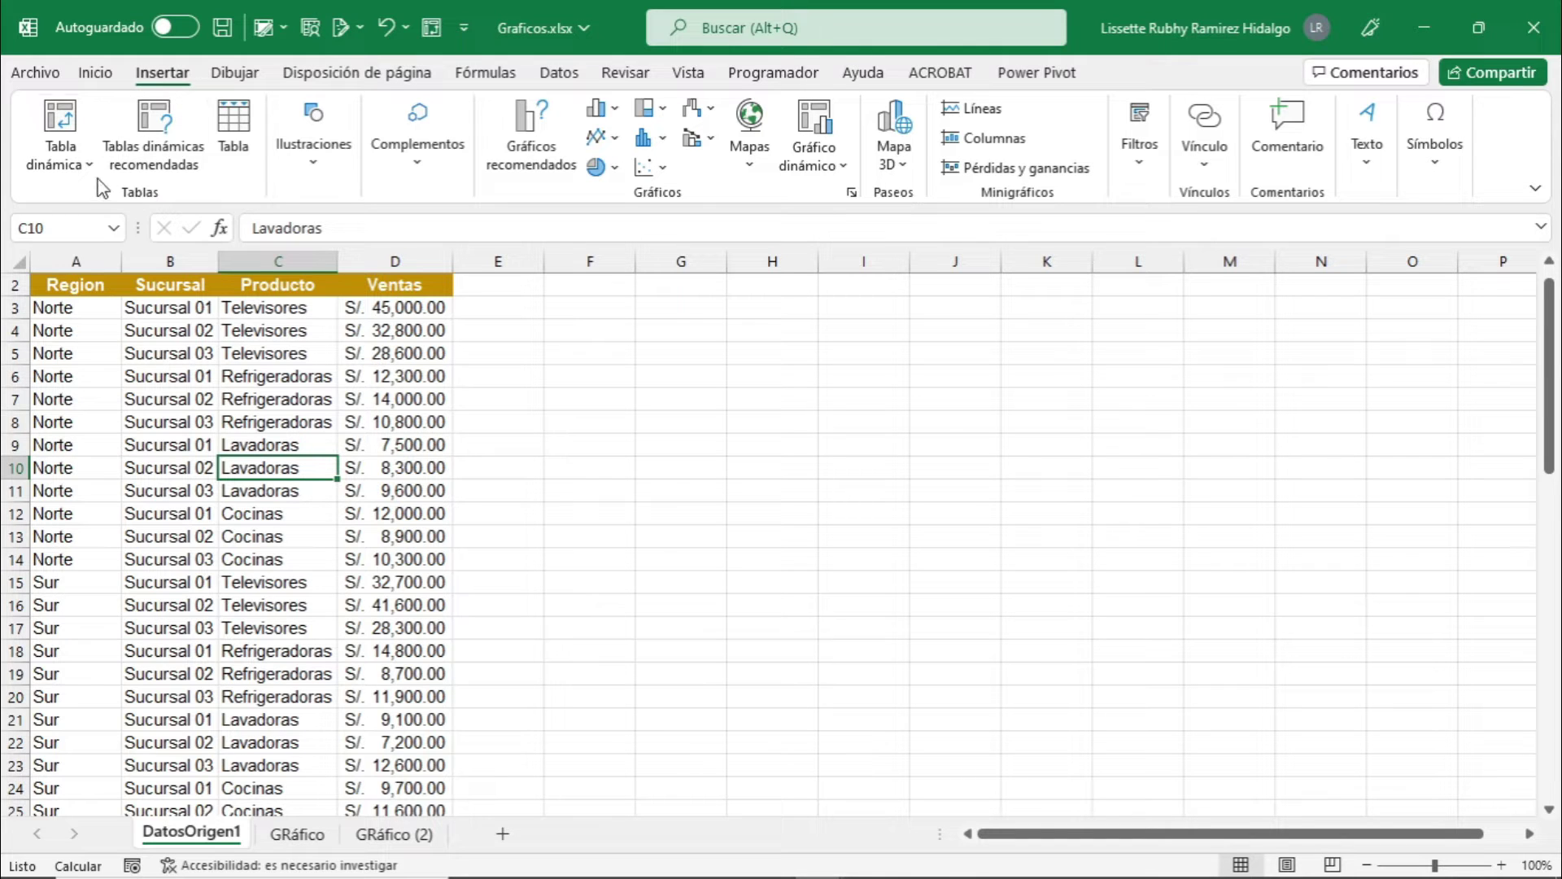
pyautogui.click(230, 145)
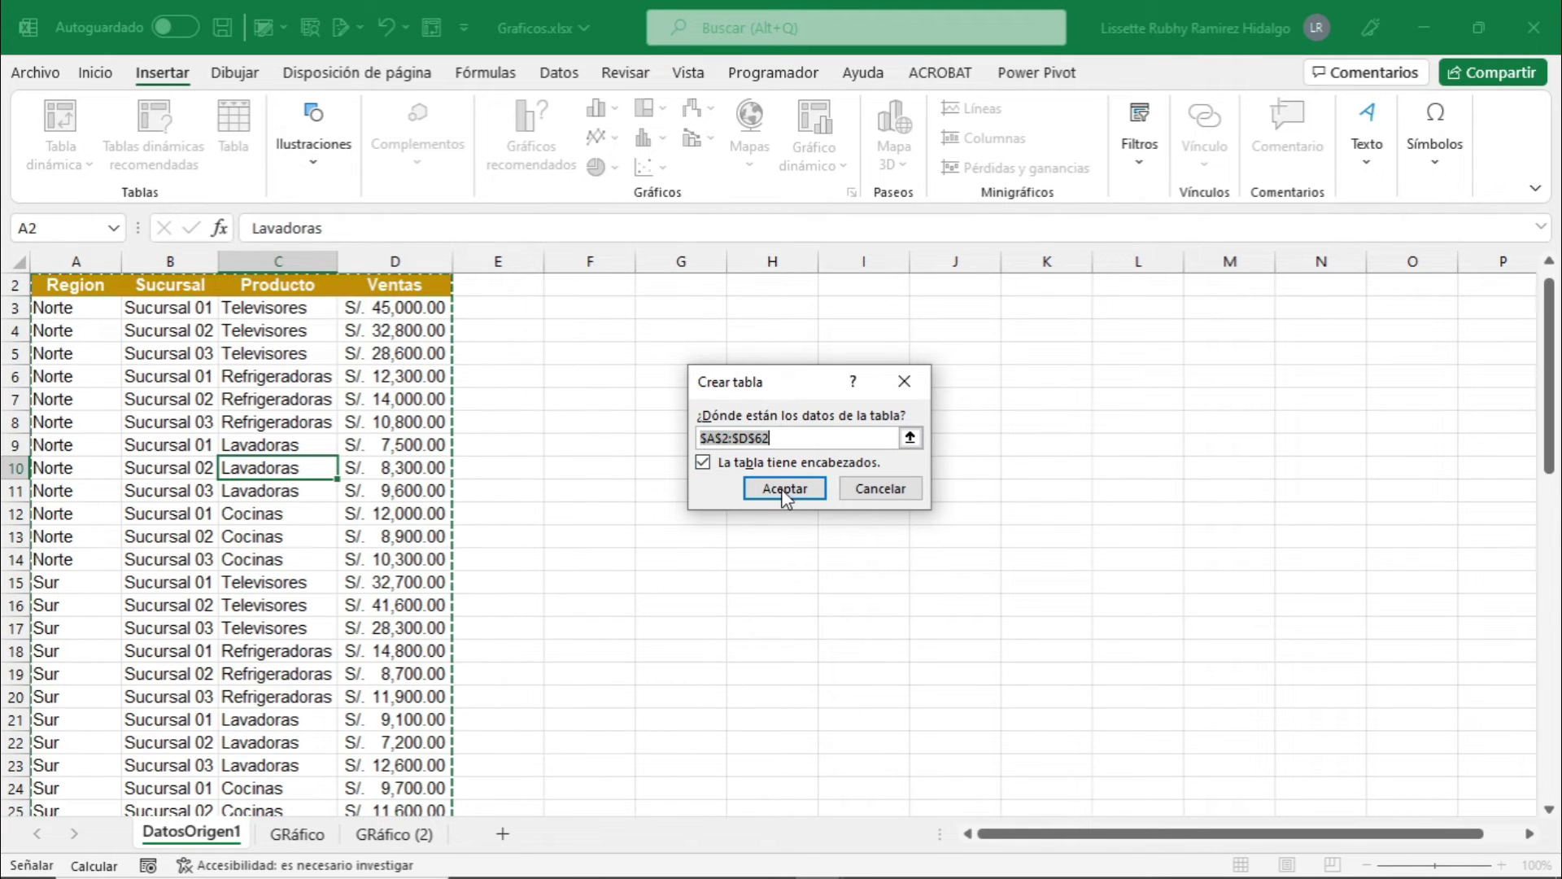
pyautogui.moveTo(1553, 451); pyautogui.dragTo(1554, 521)
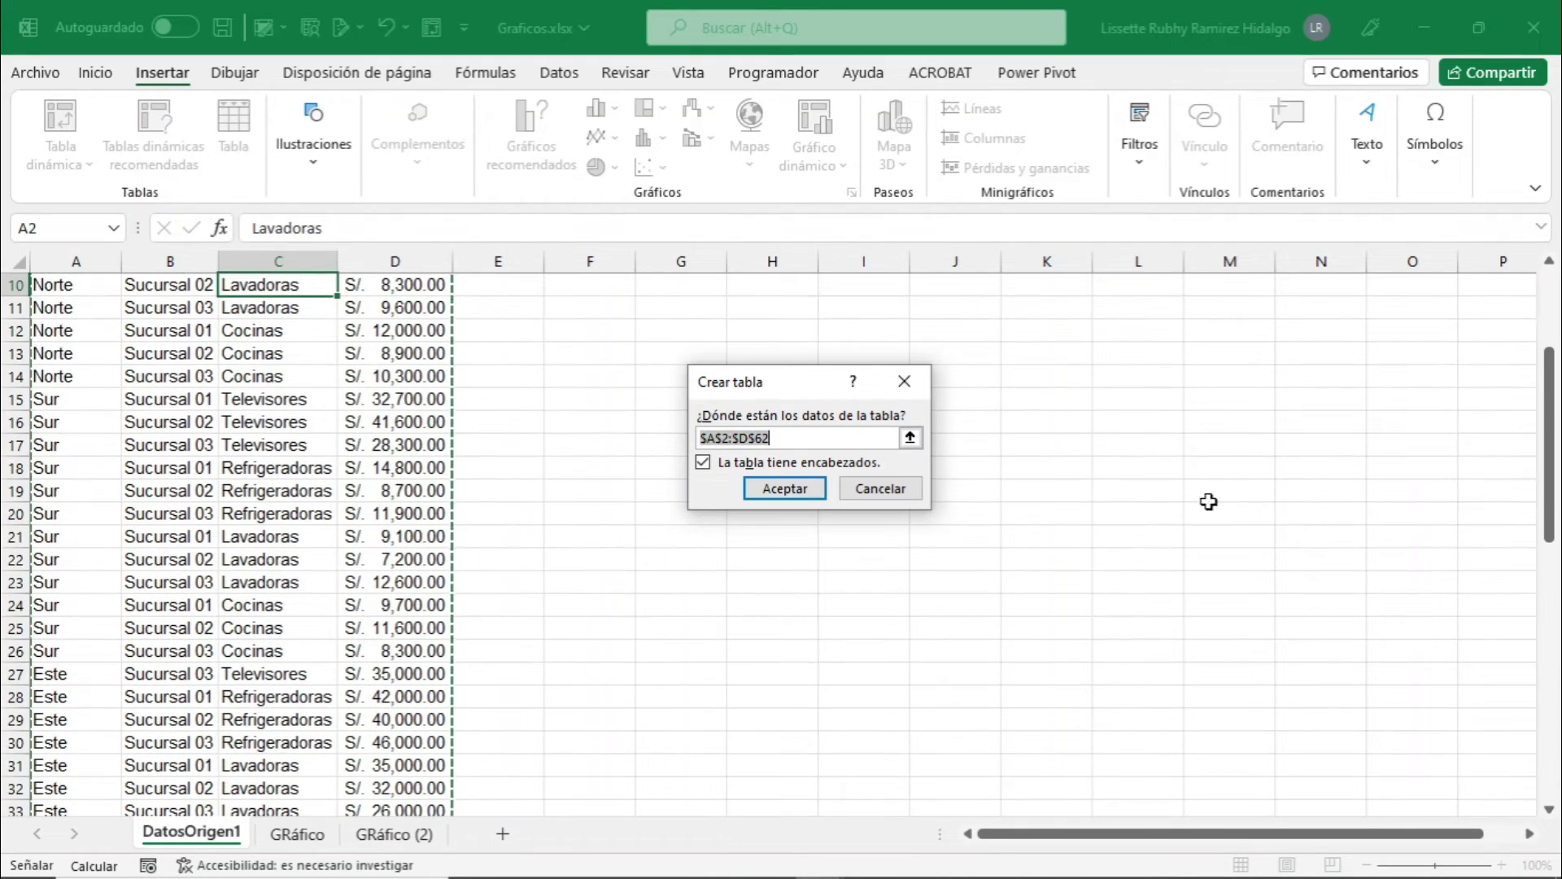
pyautogui.click(772, 491)
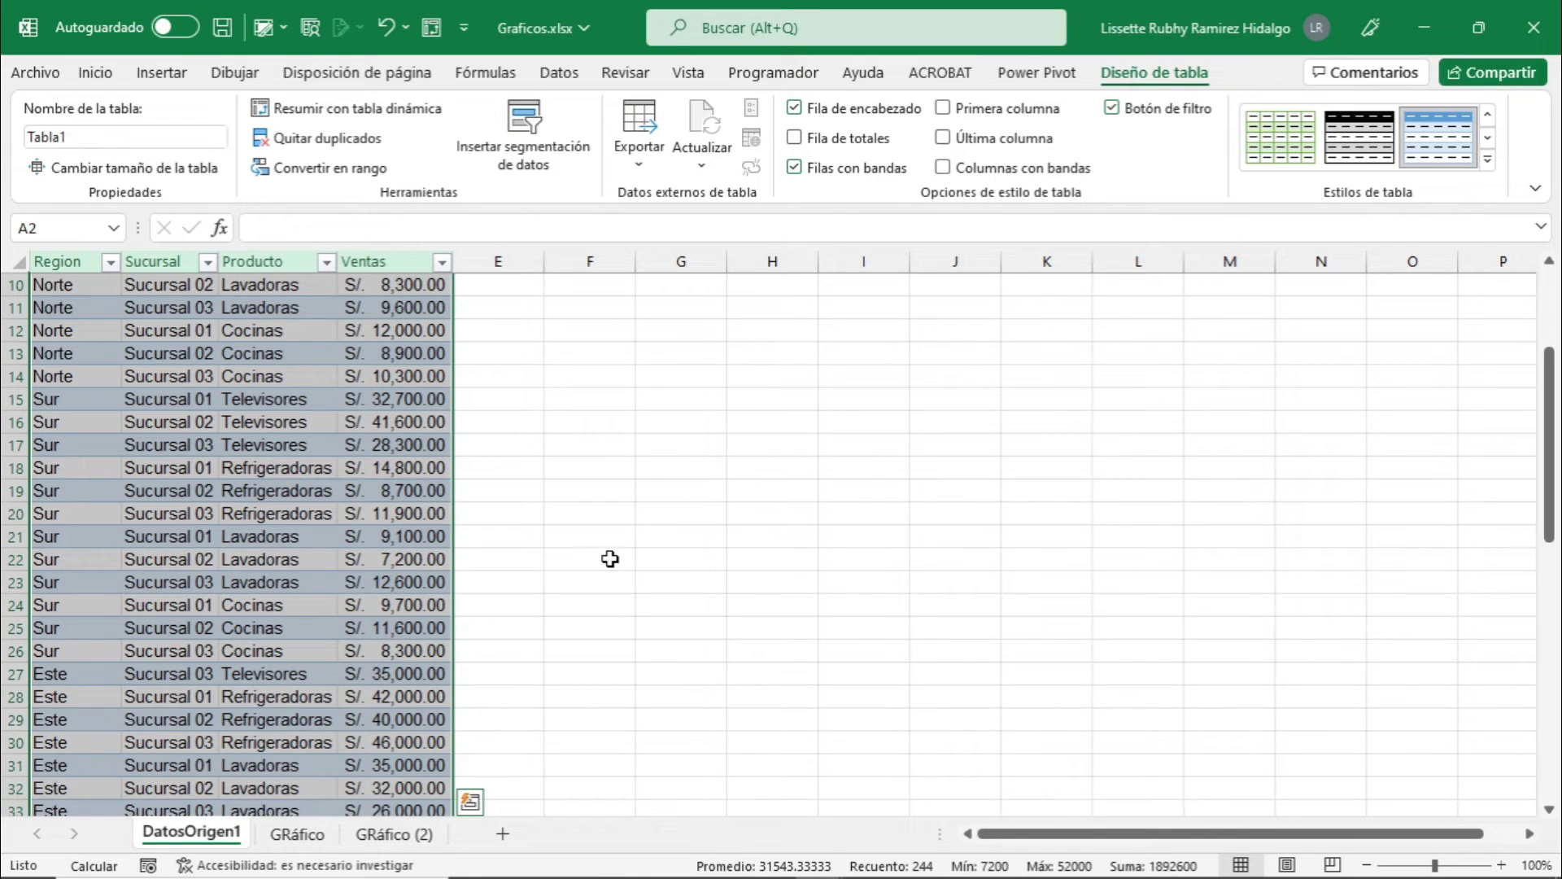
# - Insert a pivot table based on Tabla1 in a new worksheet
pyautogui.scroll(3, 611, 558)
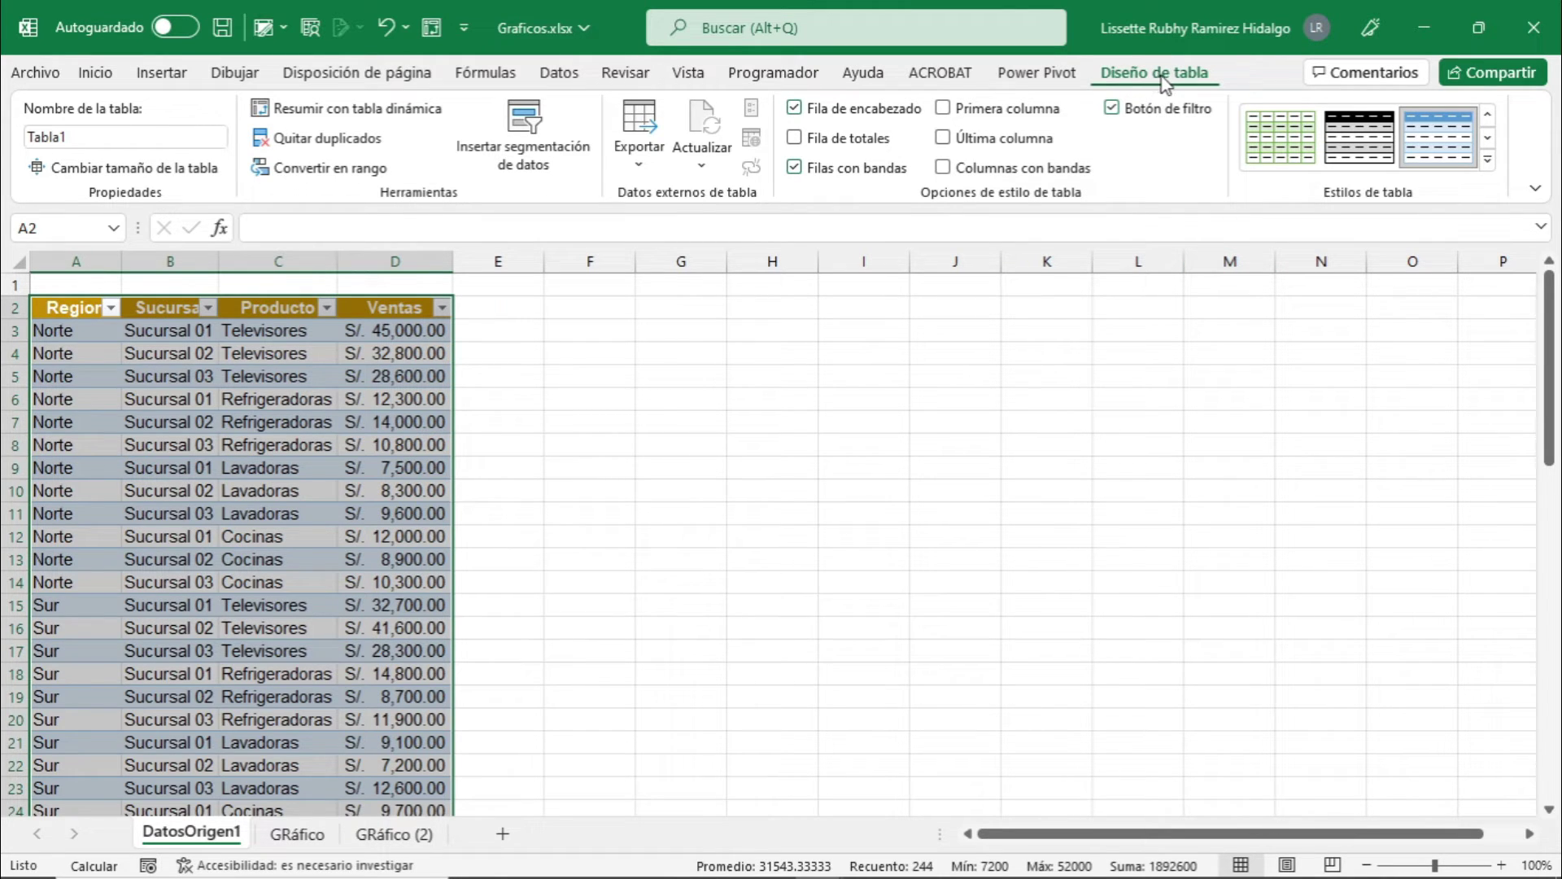
pyautogui.click(302, 490)
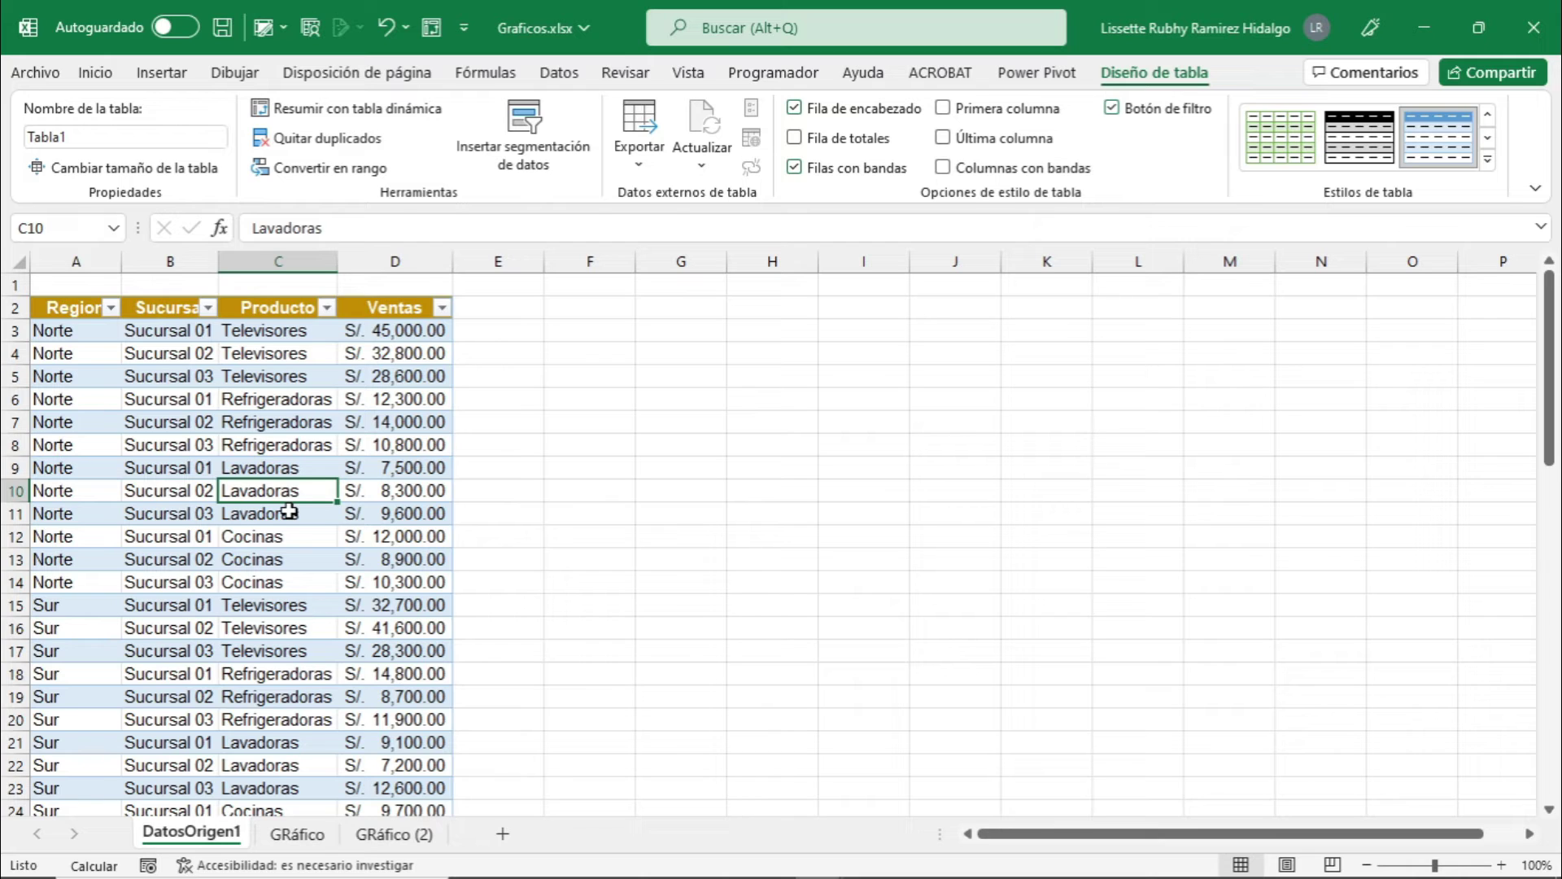
pyautogui.click(168, 78)
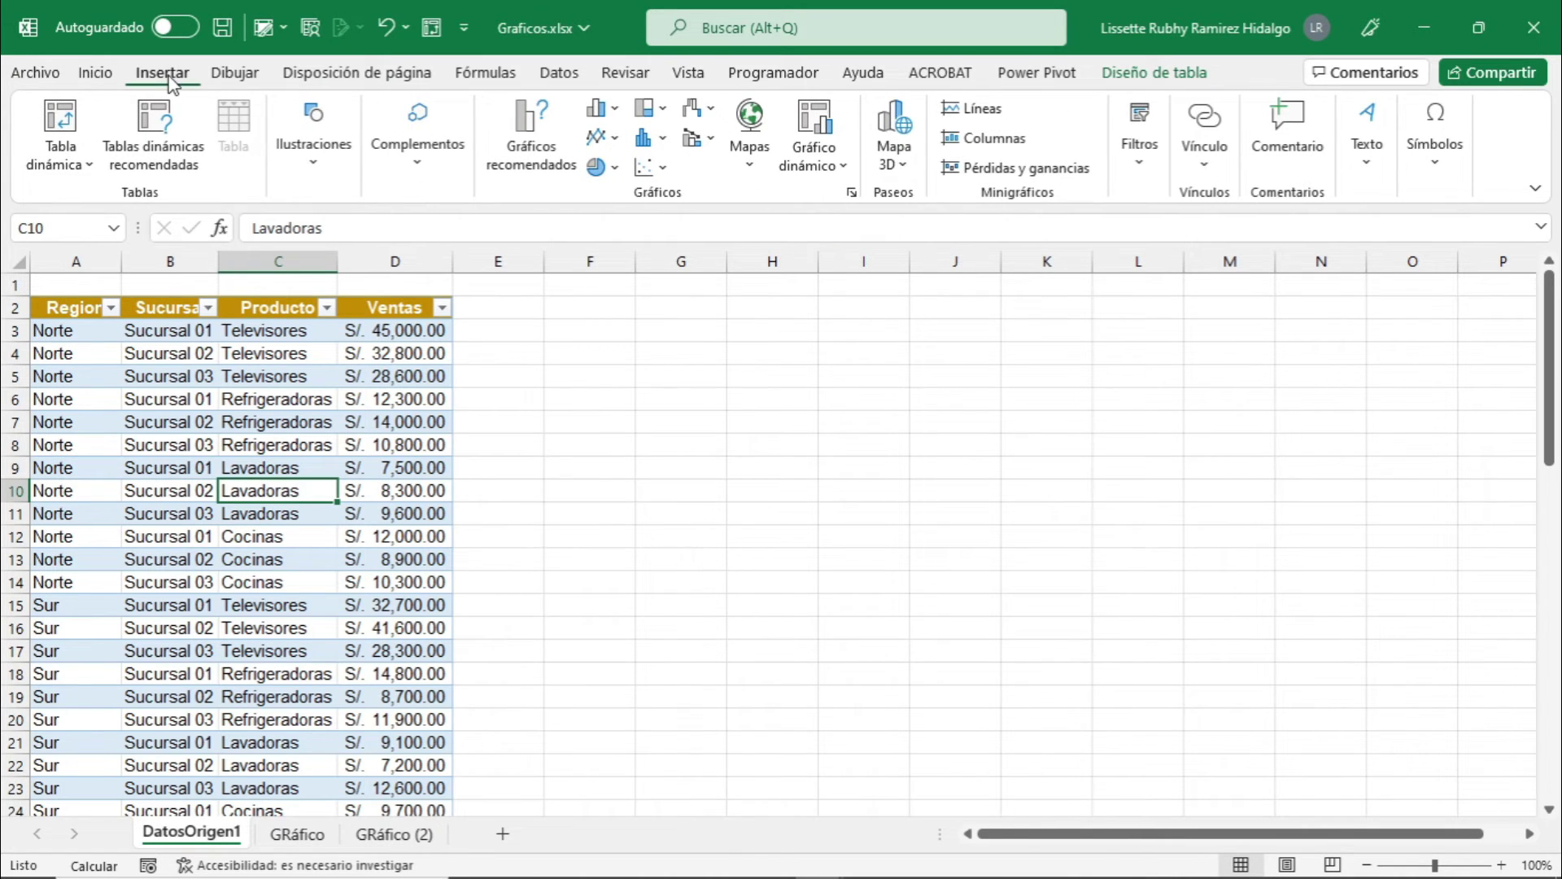
pyautogui.click(68, 126)
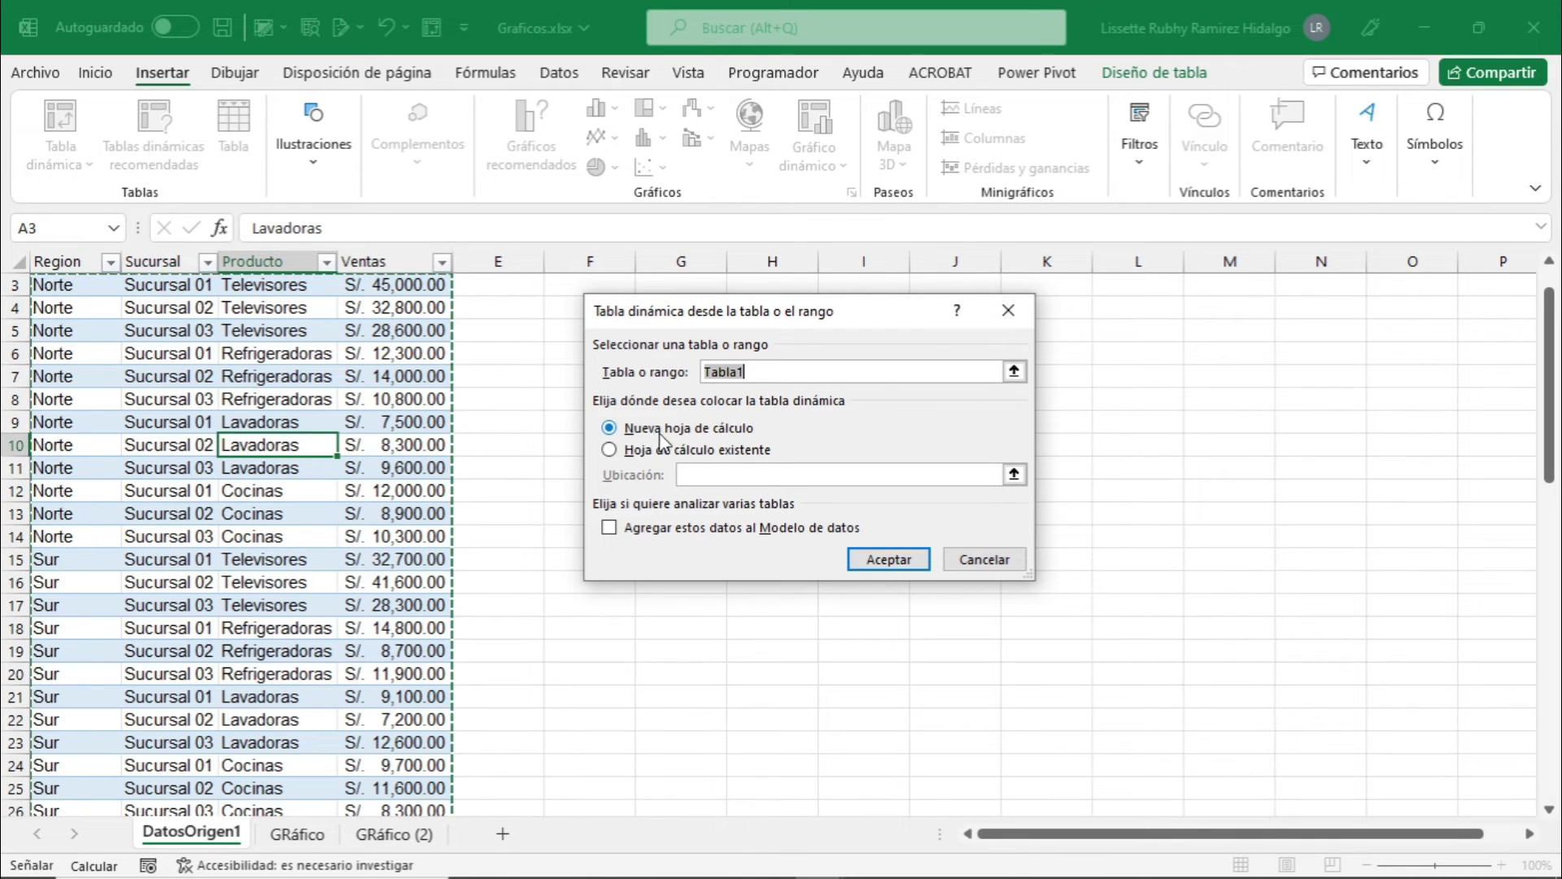
pyautogui.click(890, 558)
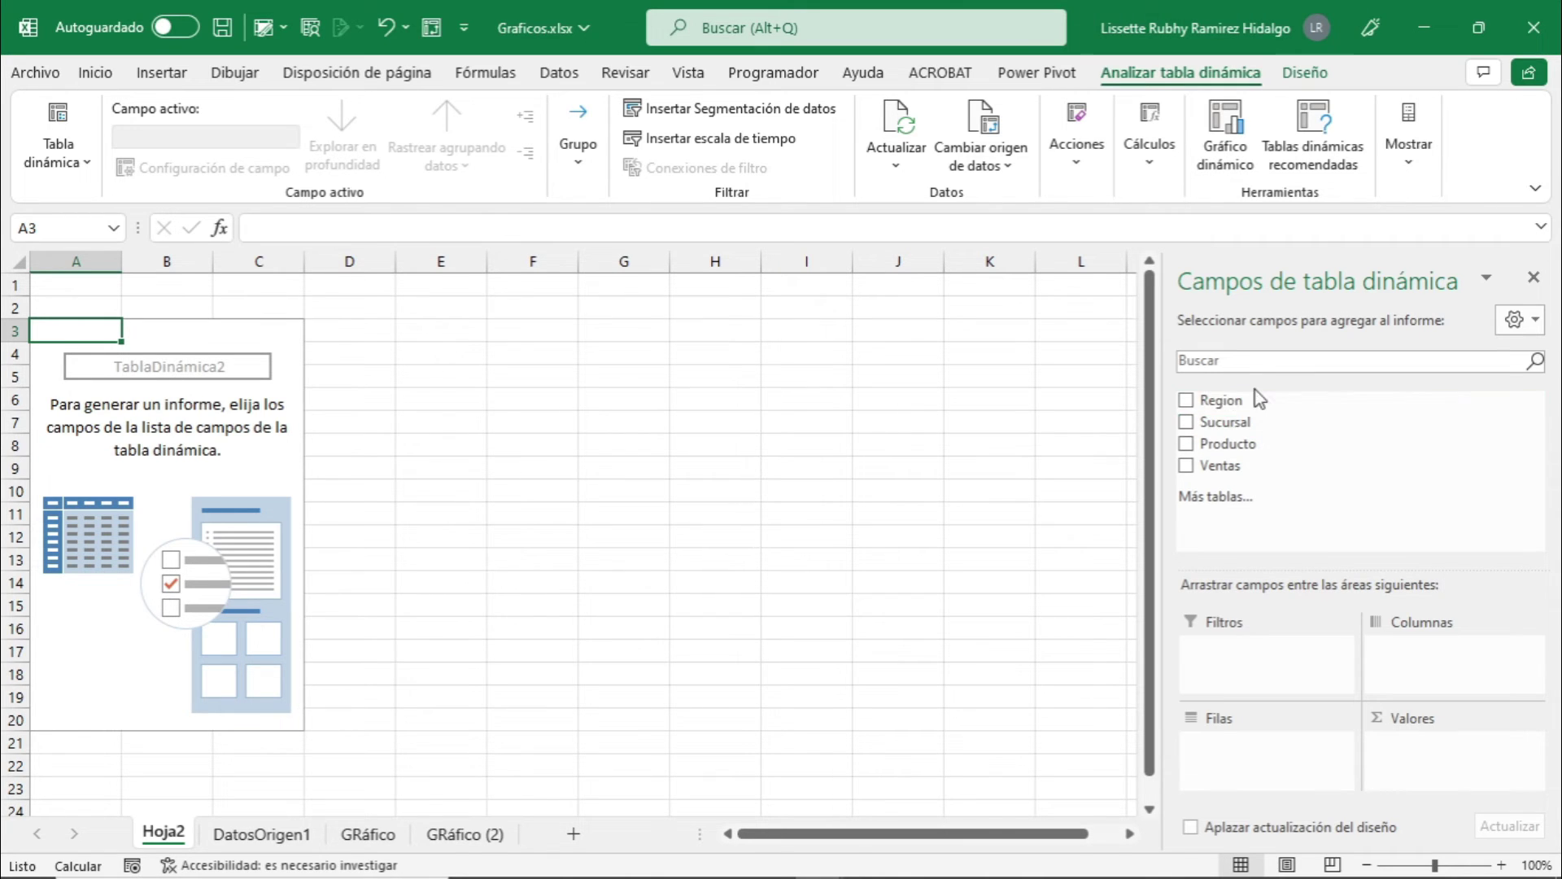
# - Lay out the pivot table with Producto as rows, the sum of Ventas as values and Region as the report filter
pyautogui.moveTo(1260, 400); pyautogui.dragTo(1334, 419)
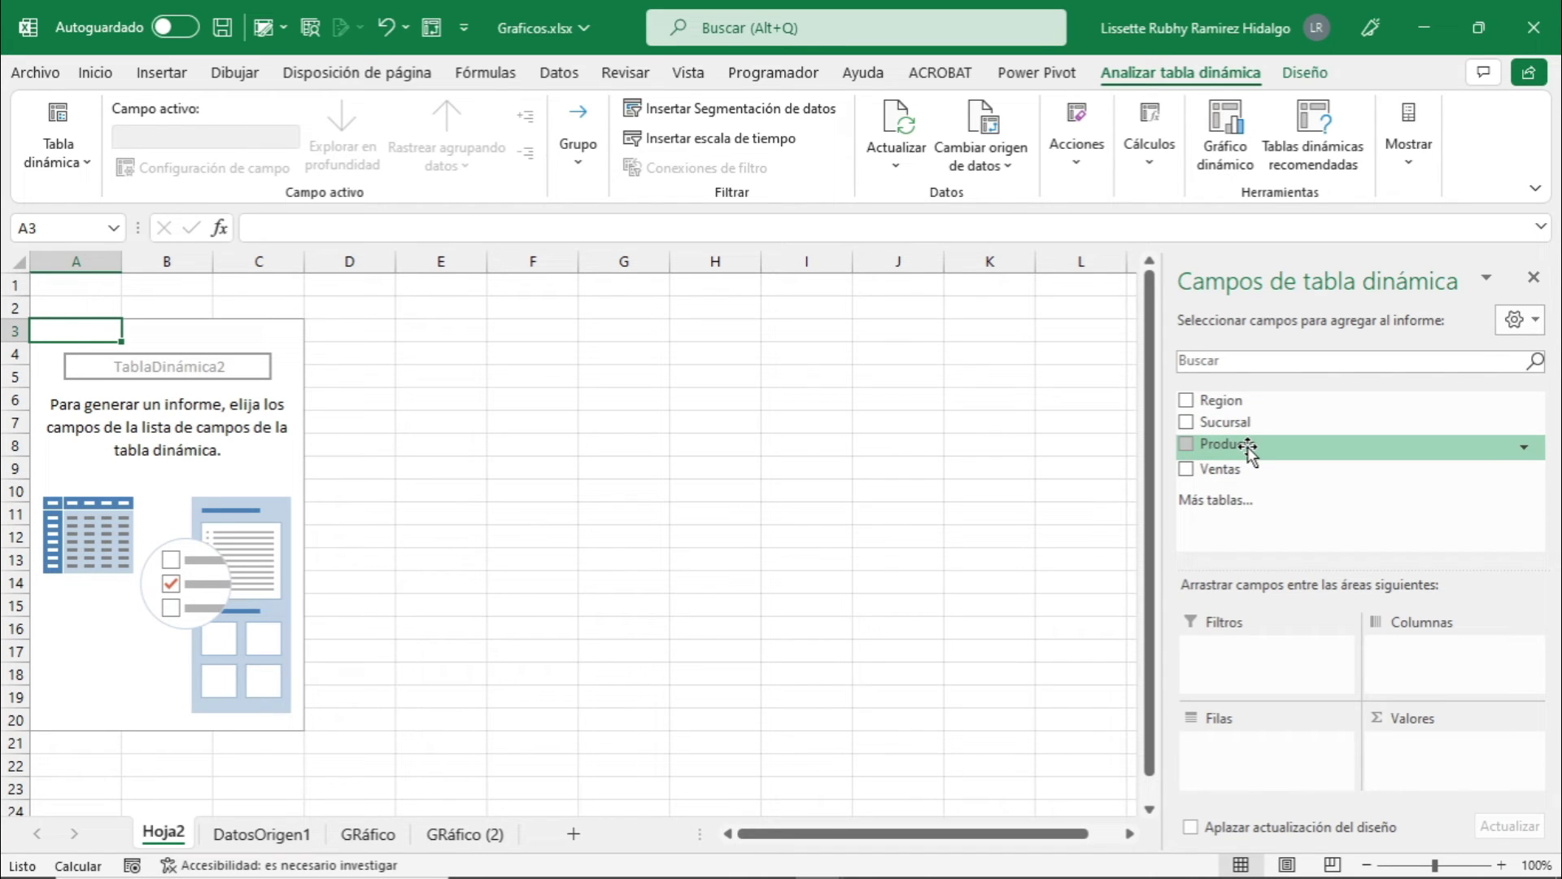
pyautogui.moveTo(1249, 447); pyautogui.dragTo(1238, 748)
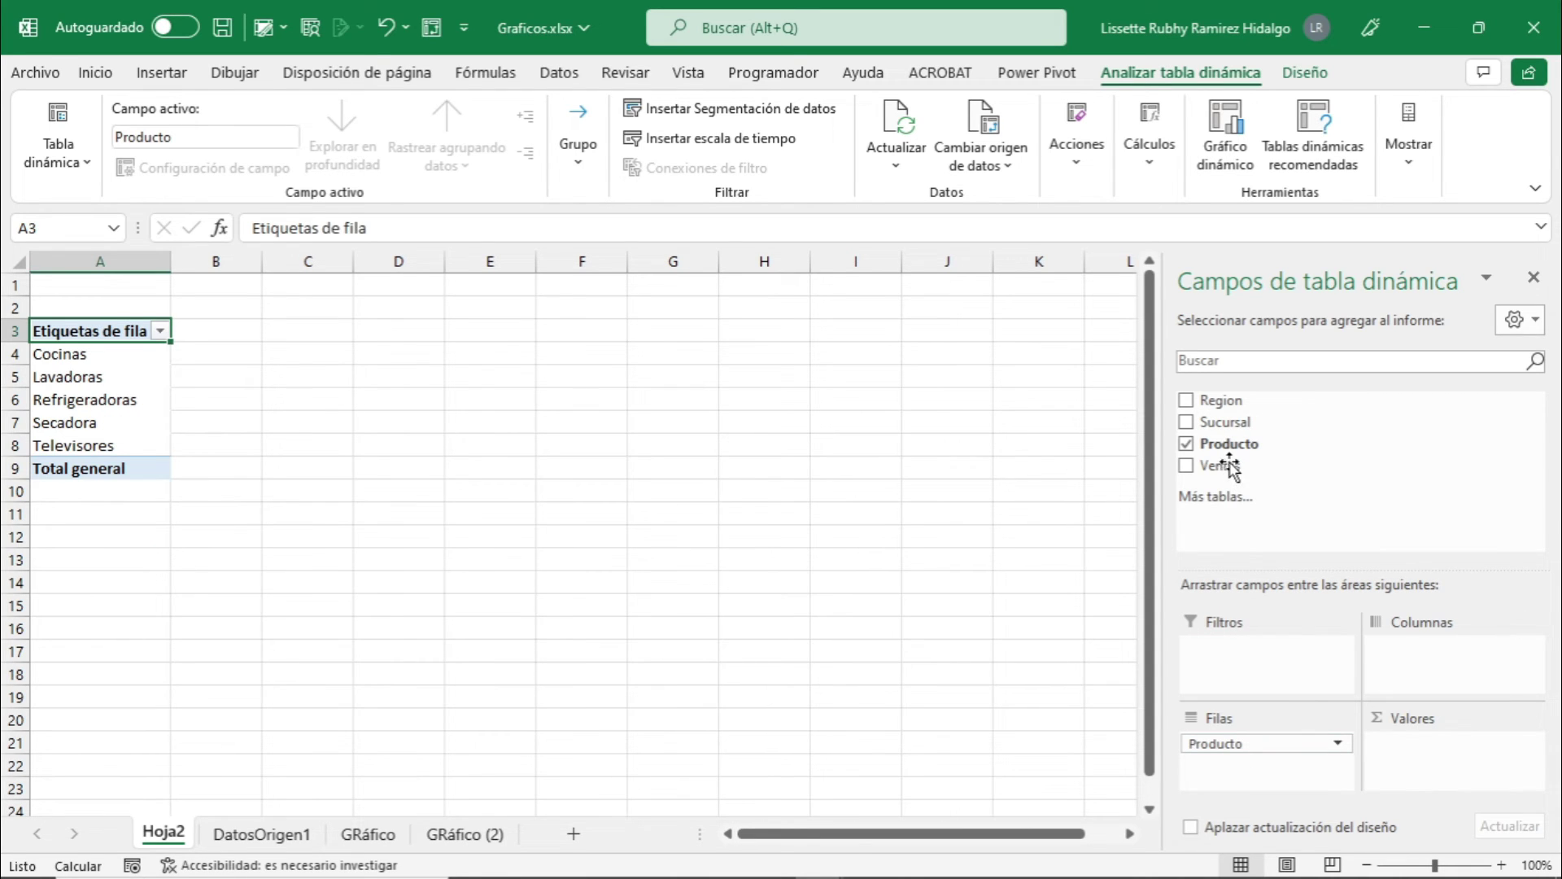
pyautogui.moveTo(1231, 470); pyautogui.dragTo(1405, 748)
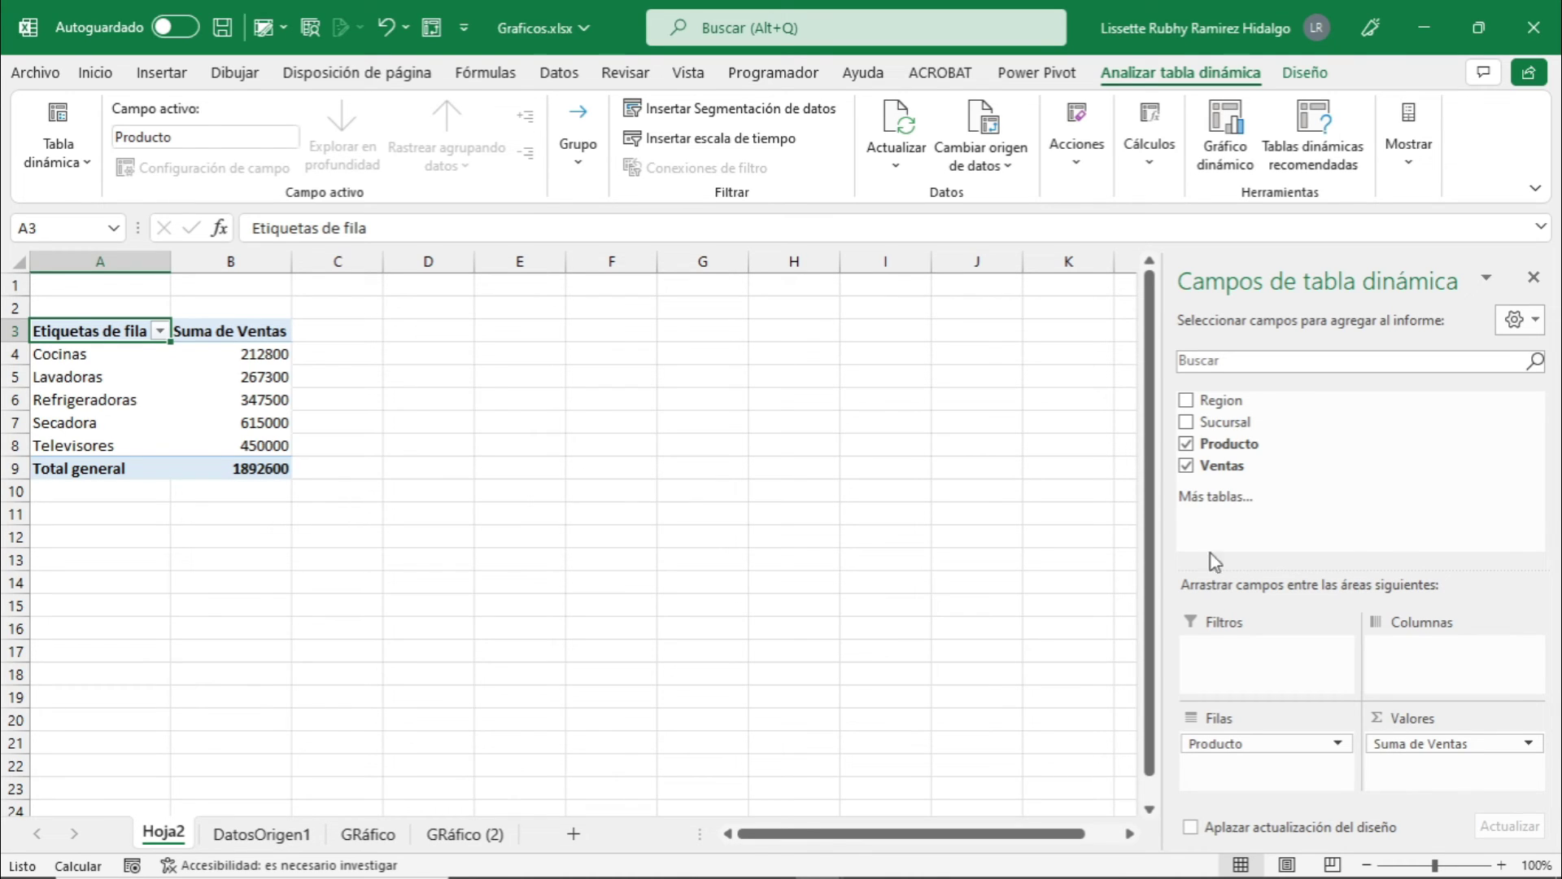
pyautogui.moveTo(1258, 405); pyautogui.dragTo(1253, 656)
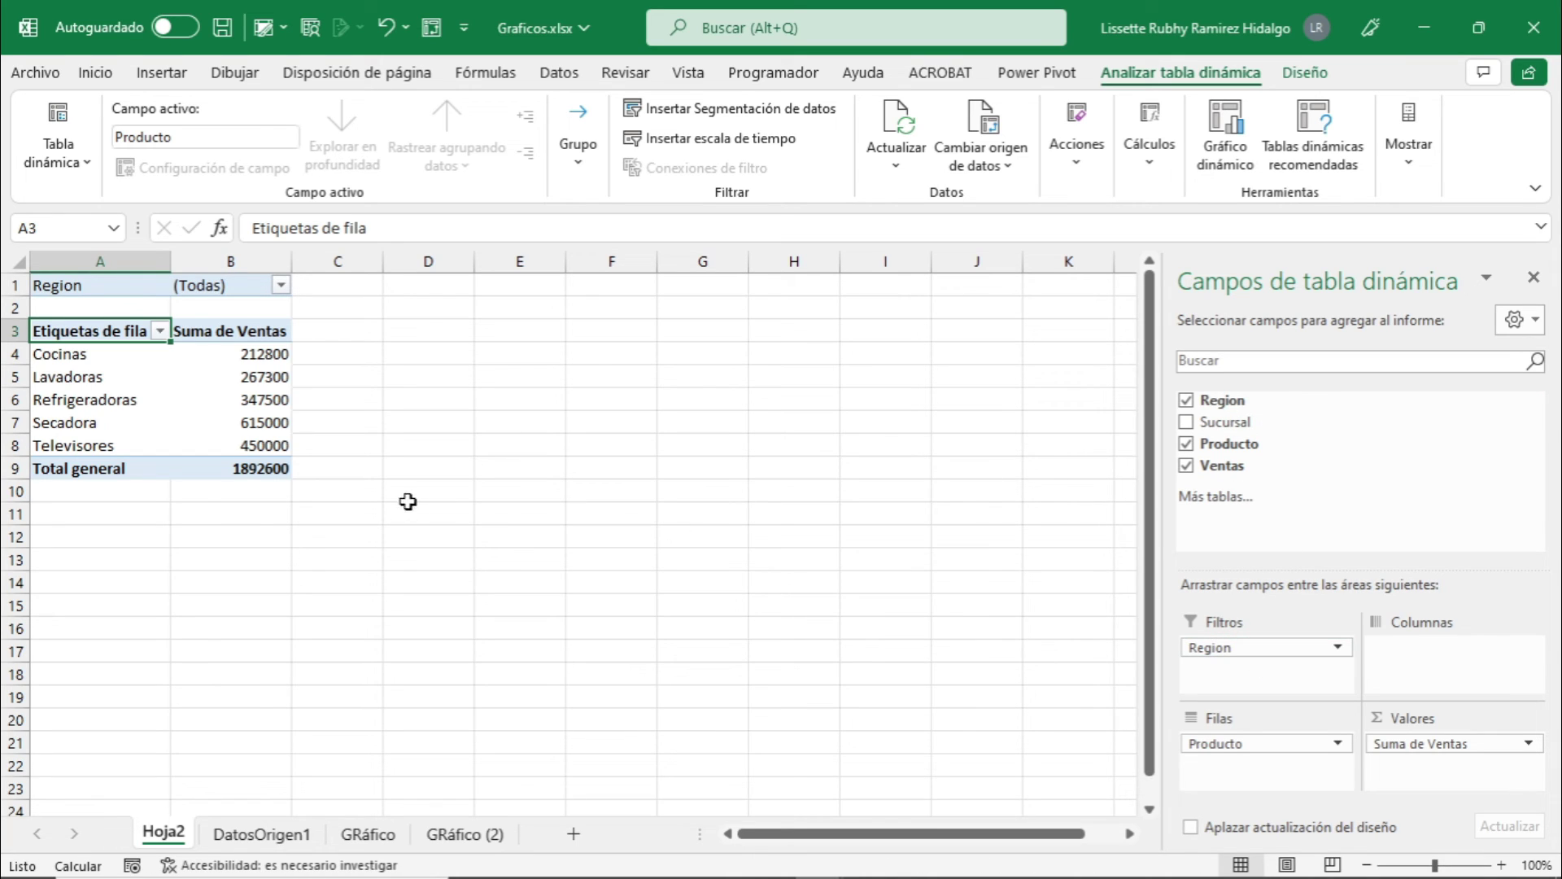
# - View the regions offered by the pivot table's Region filter and close the list
pyautogui.click(282, 286)
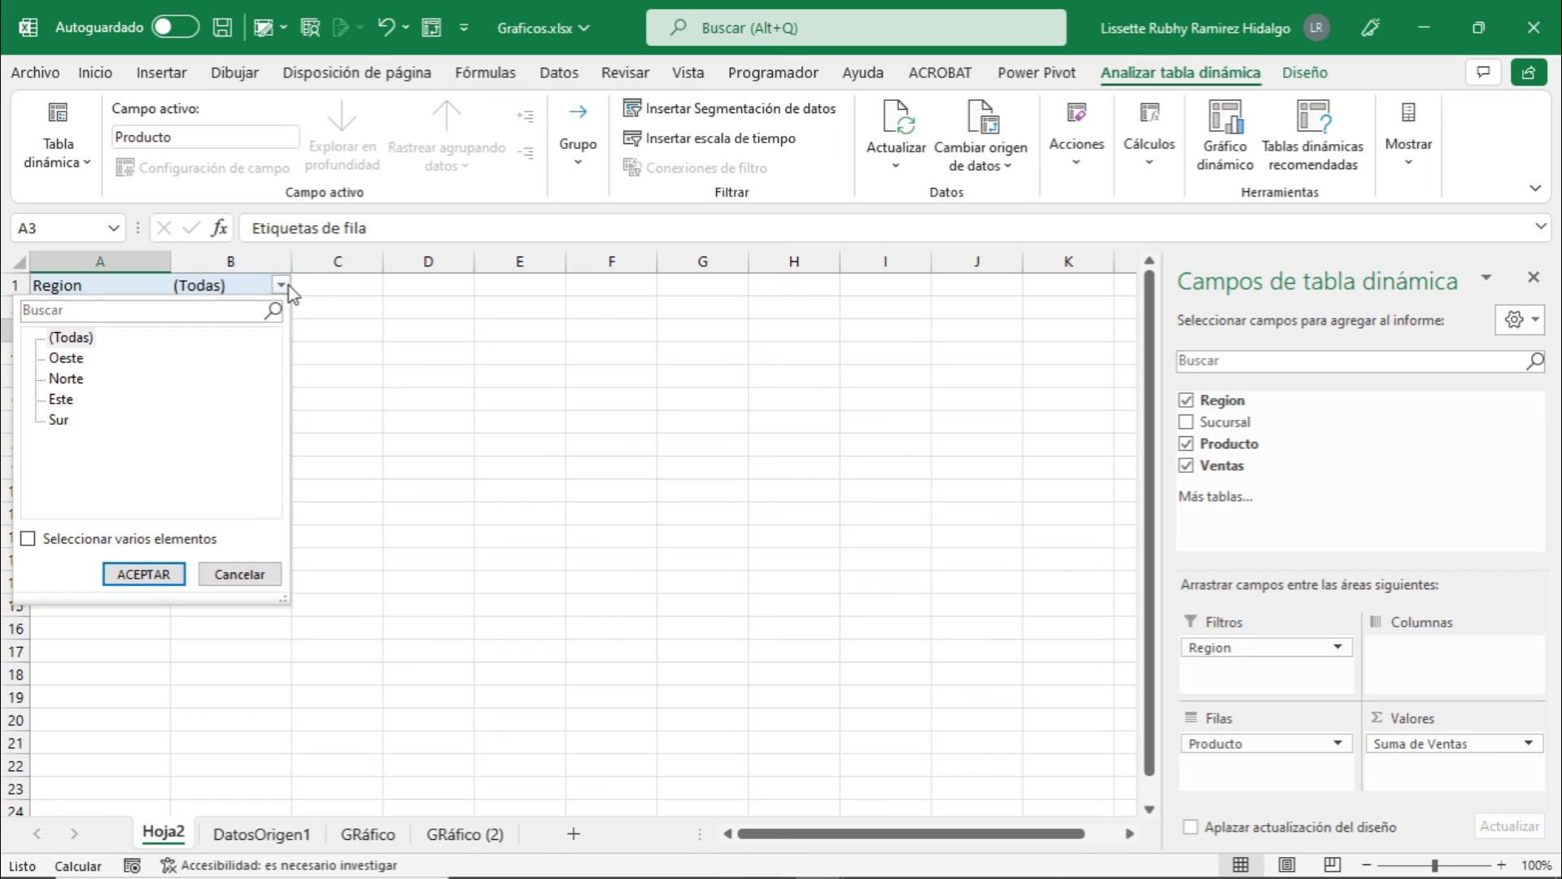
pyautogui.click(284, 285)
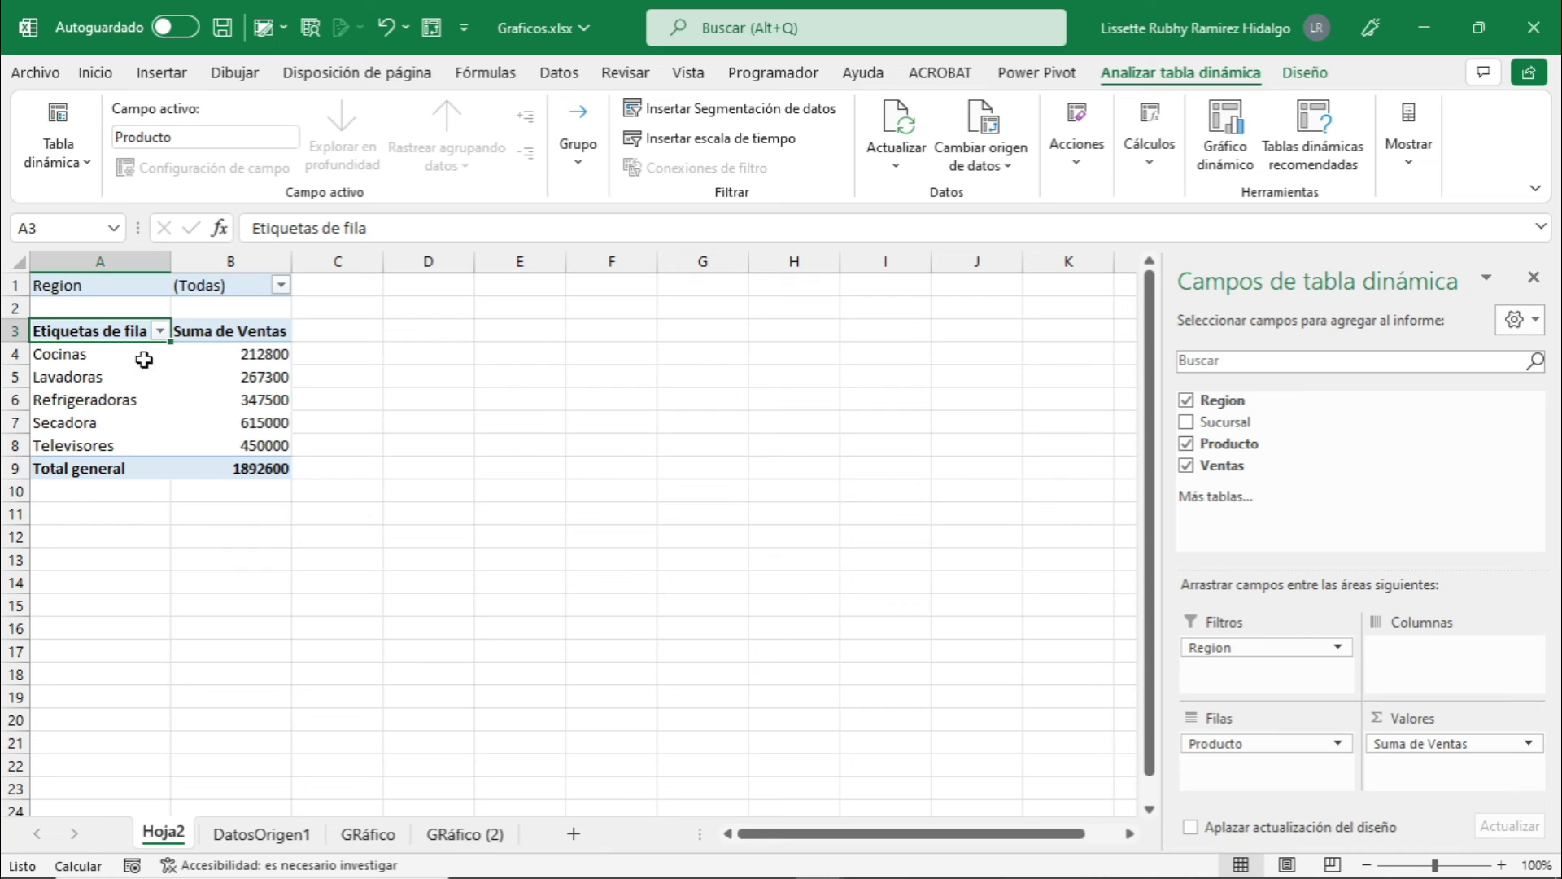
pyautogui.click(282, 285)
pyautogui.click(282, 286)
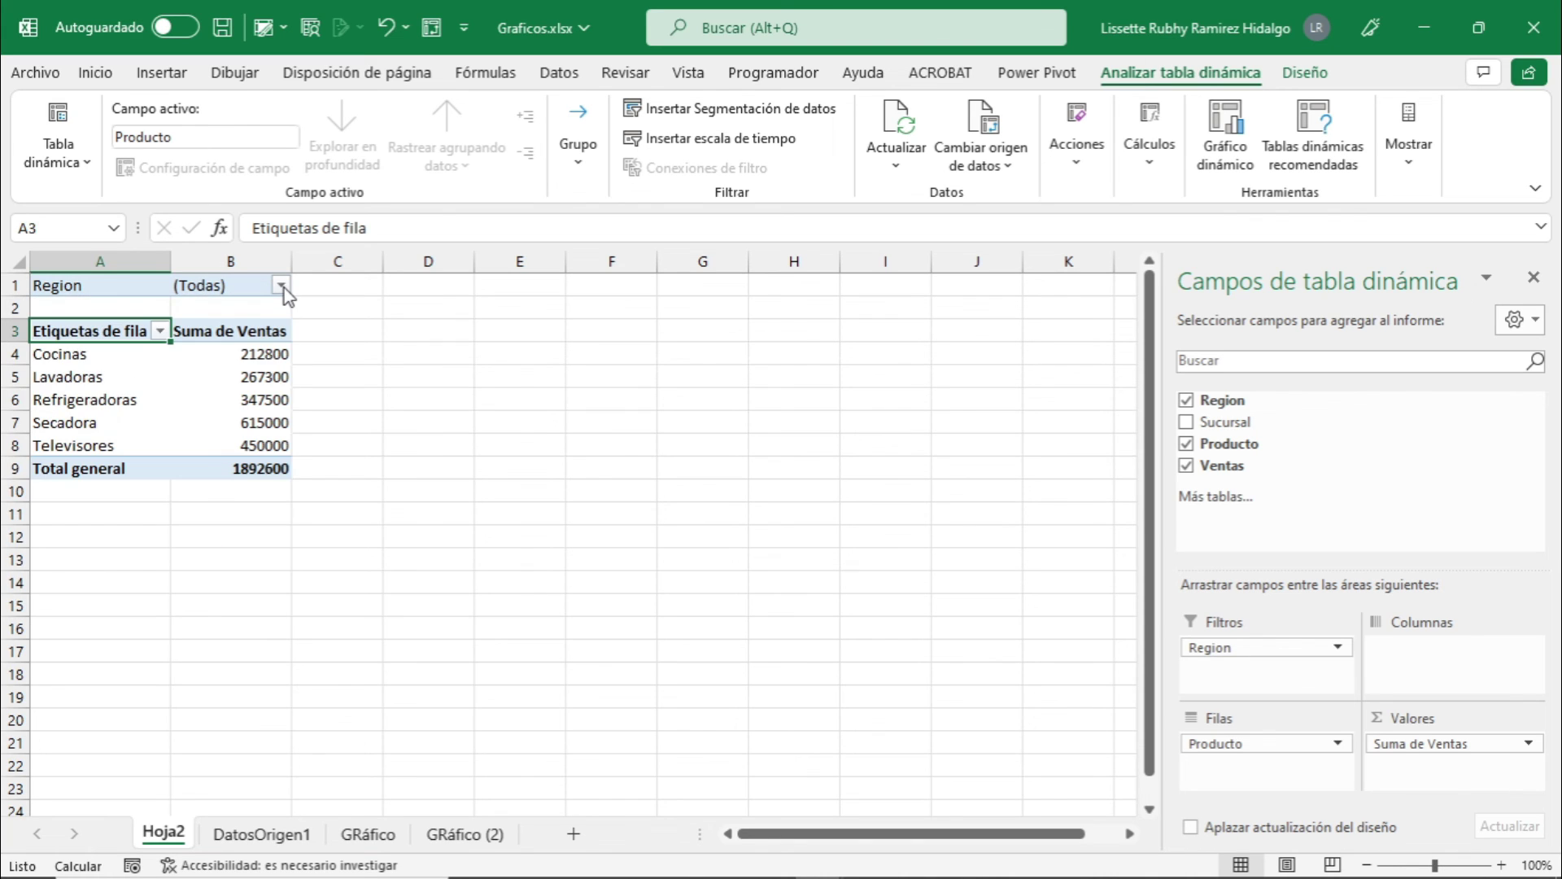